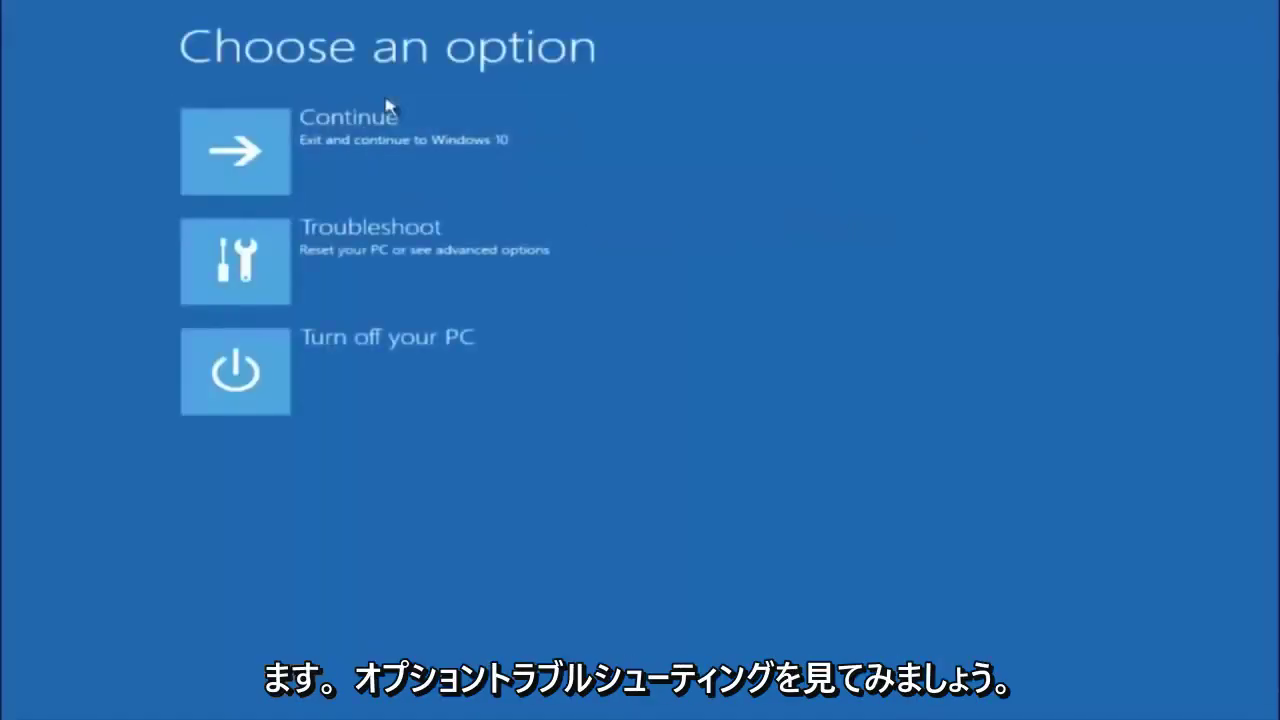
Go from Choose an option through Troubleshoot to the Advanced options recovery tools.
{"action": "left_click", "coordinate": [271, 263]}
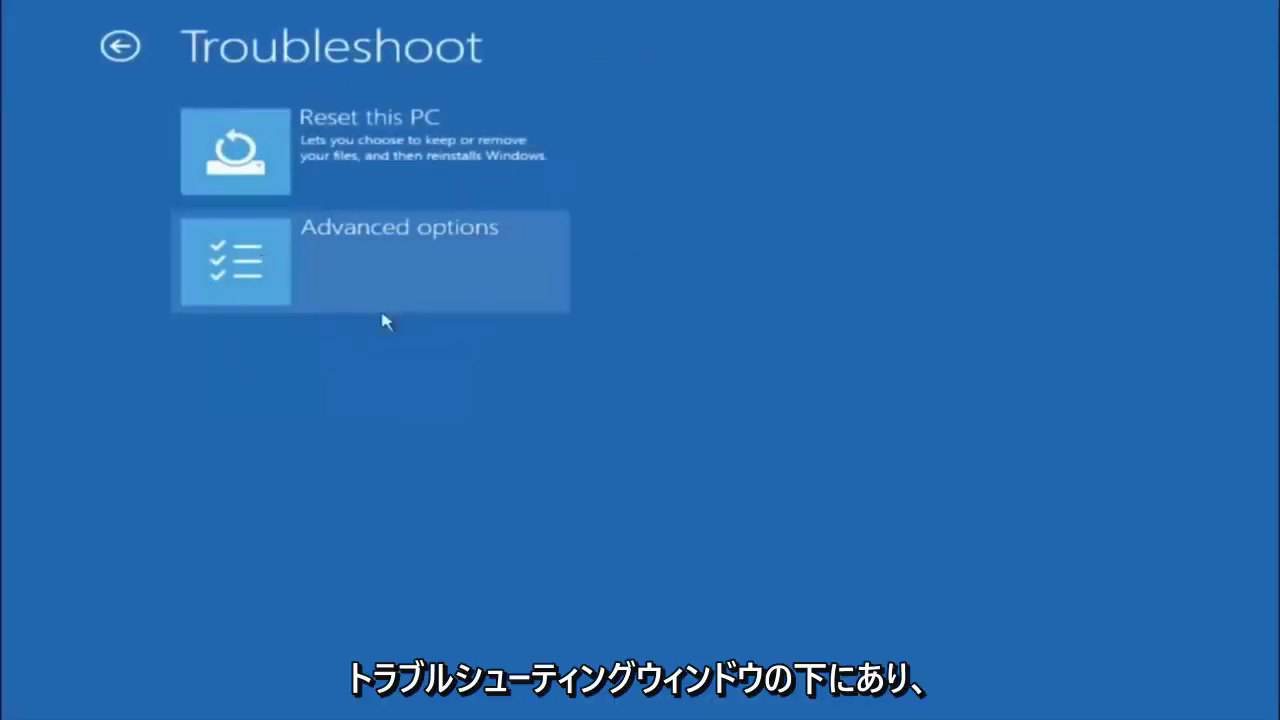
{"action": "left_click", "coordinate": [267, 268]}
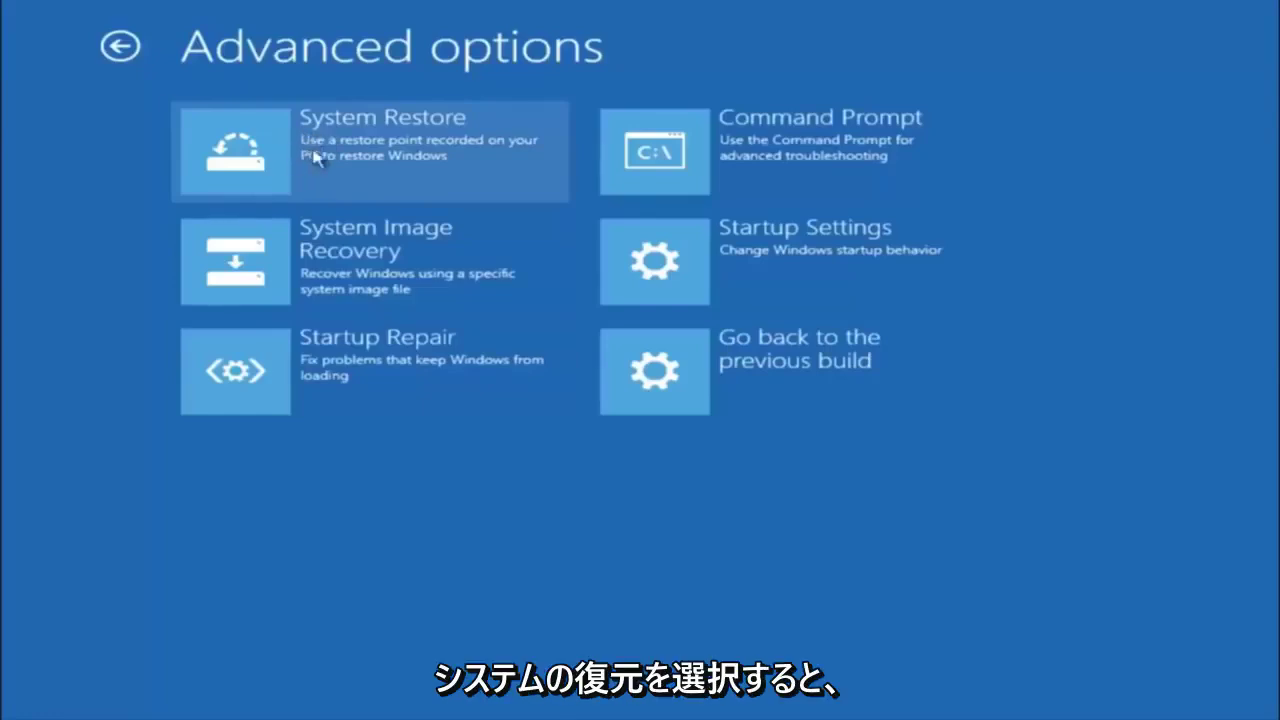
Launch System Restore from the Advanced options tiles.
{"action": "left_click", "coordinate": [310, 152]}
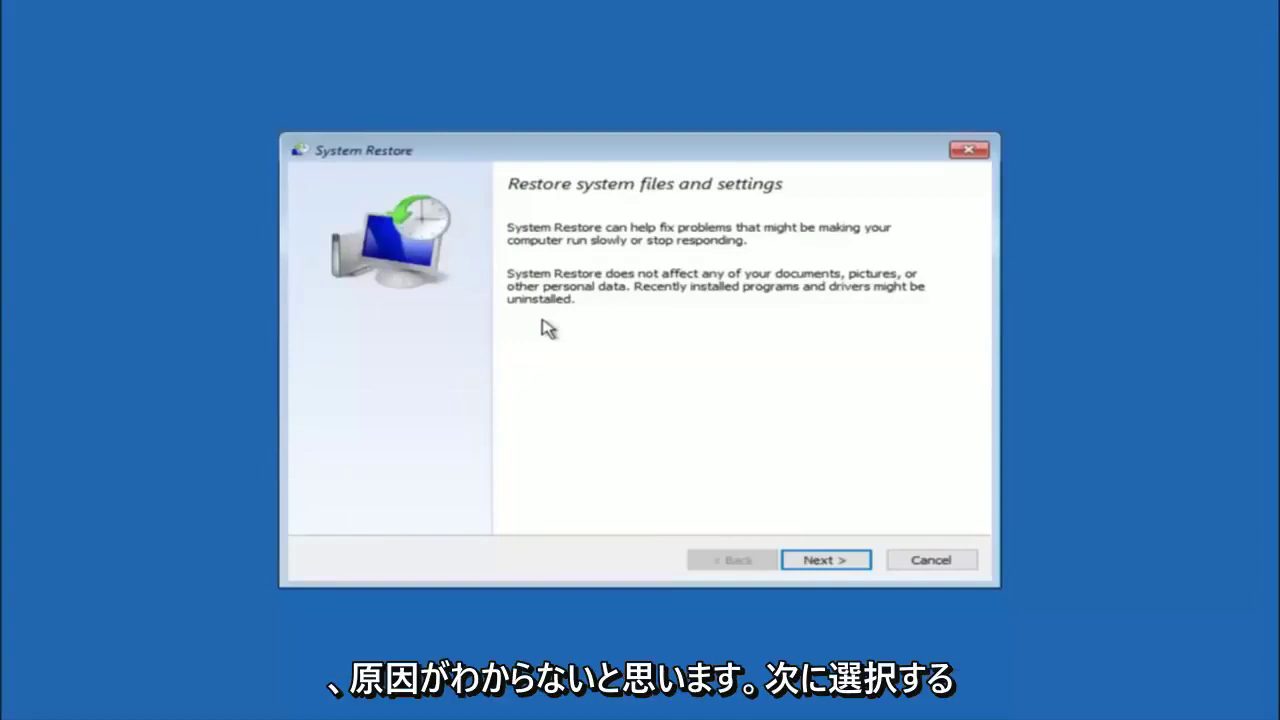
Pick the 10/5/2016 1:14:37 PM 'before update' restore point for Local Disk (C:).
{"action": "left_click", "coordinate": [805, 565]}
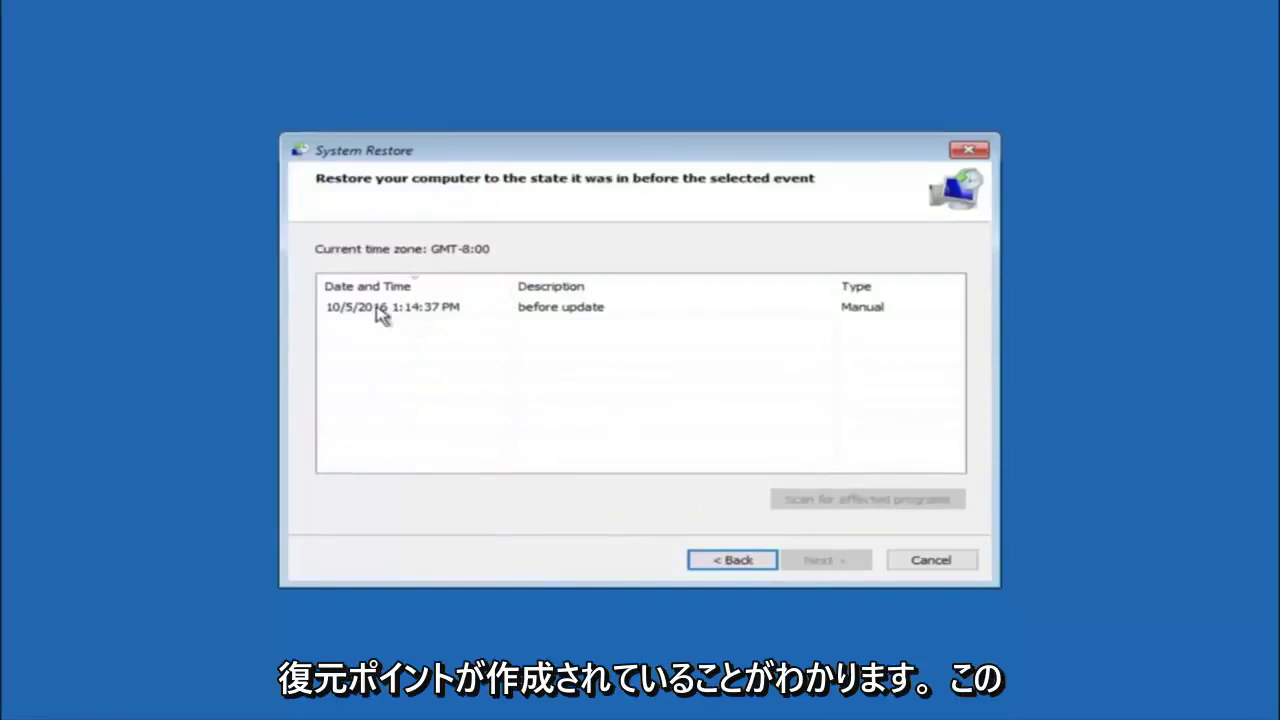
{"action": "left_click", "coordinate": [383, 312]}
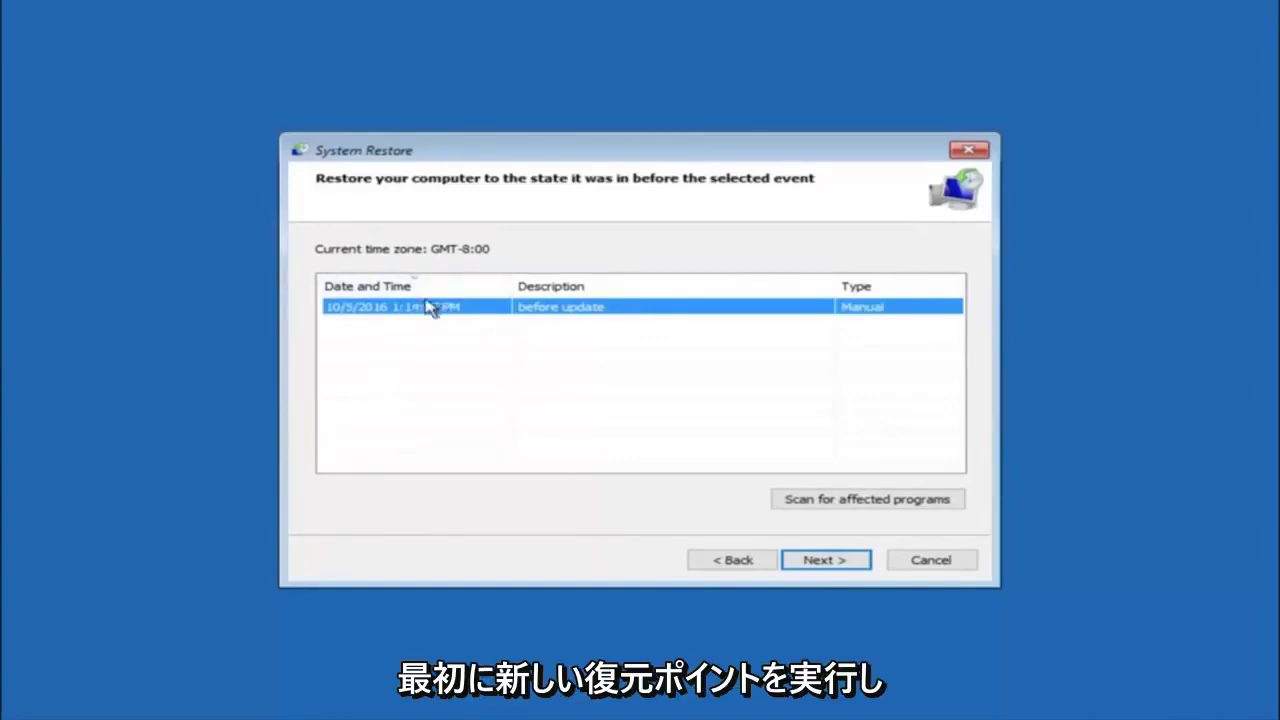
{"action": "left_click", "coordinate": [826, 564]}
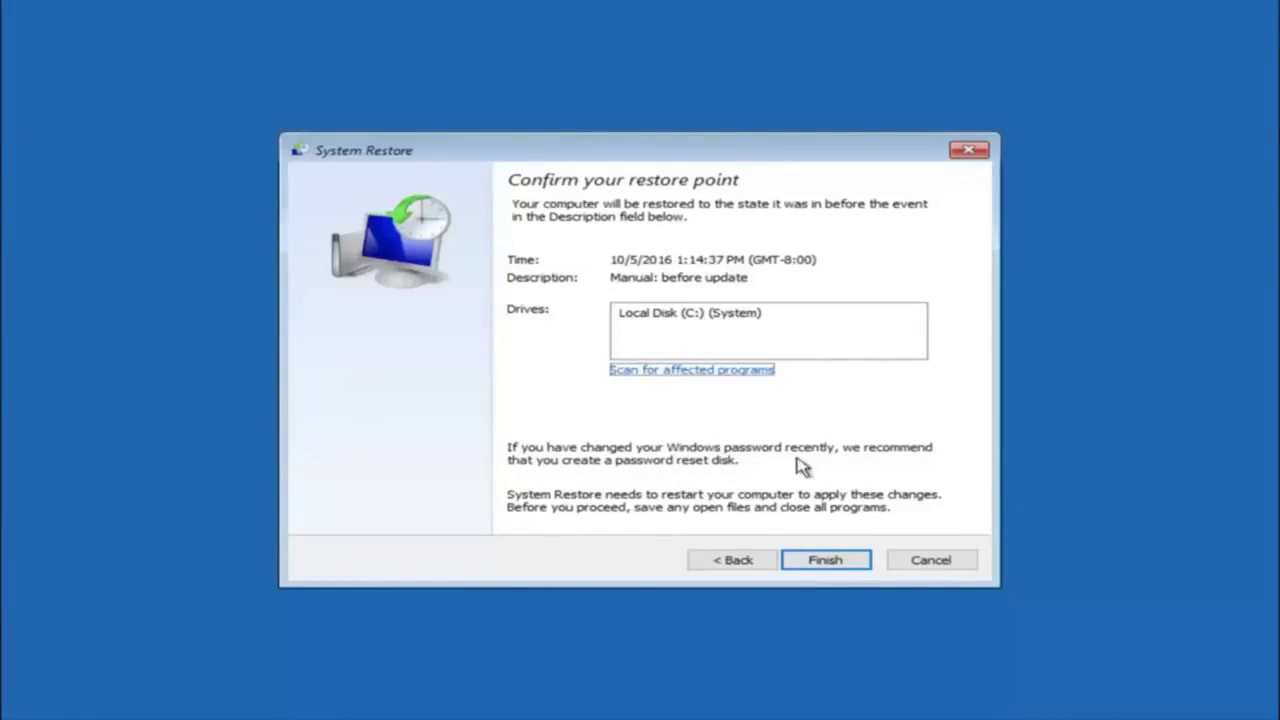
Start restoring to the 10/5/2016 point and confirm it cannot be interrupted.
{"action": "left_click", "coordinate": [828, 572]}
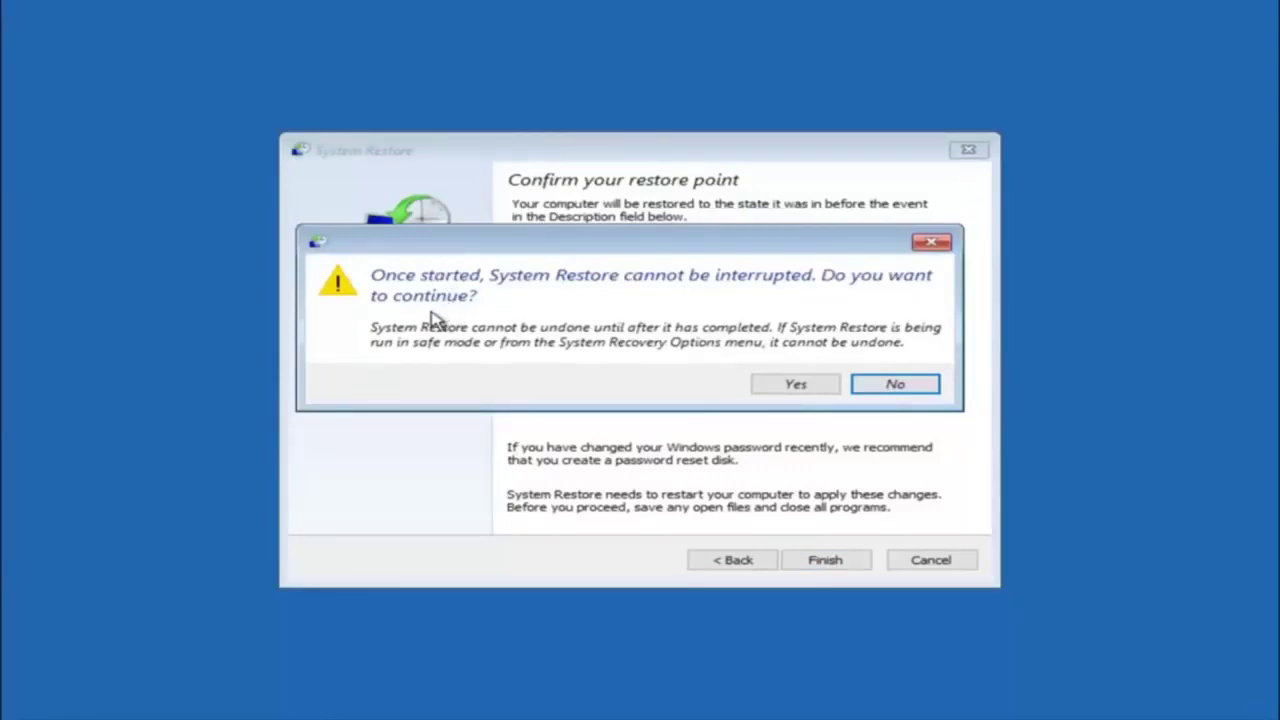
{"action": "left_click", "coordinate": [787, 390]}
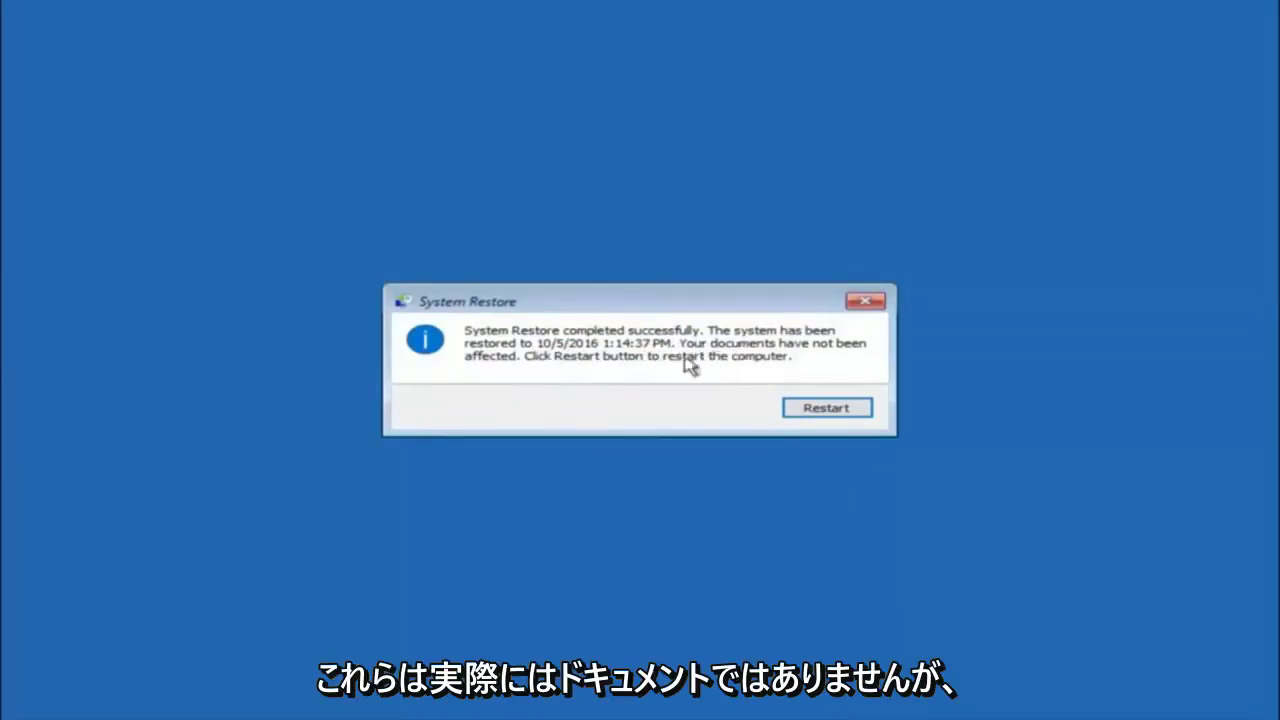
Restart the computer from the System Restore completion message.
{"action": "left_click", "coordinate": [812, 411]}
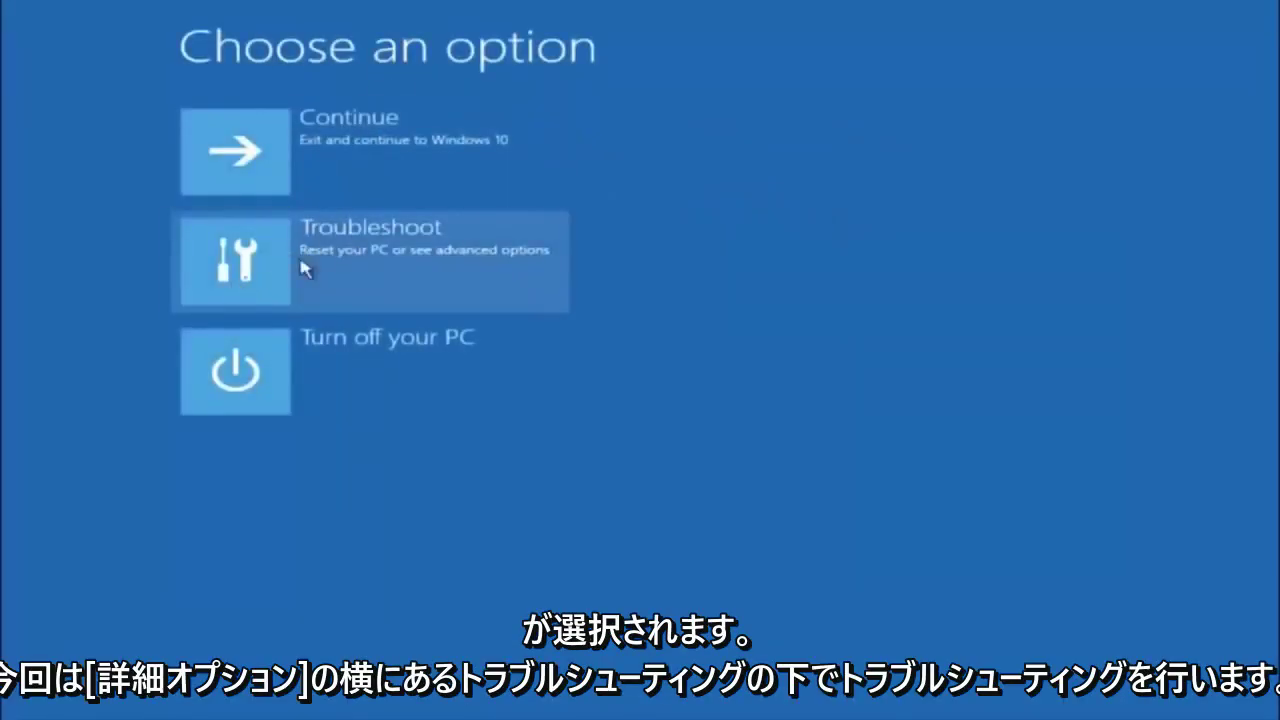
Run Startup Repair via Troubleshoot and Advanced options.
{"action": "left_click", "coordinate": [300, 264]}
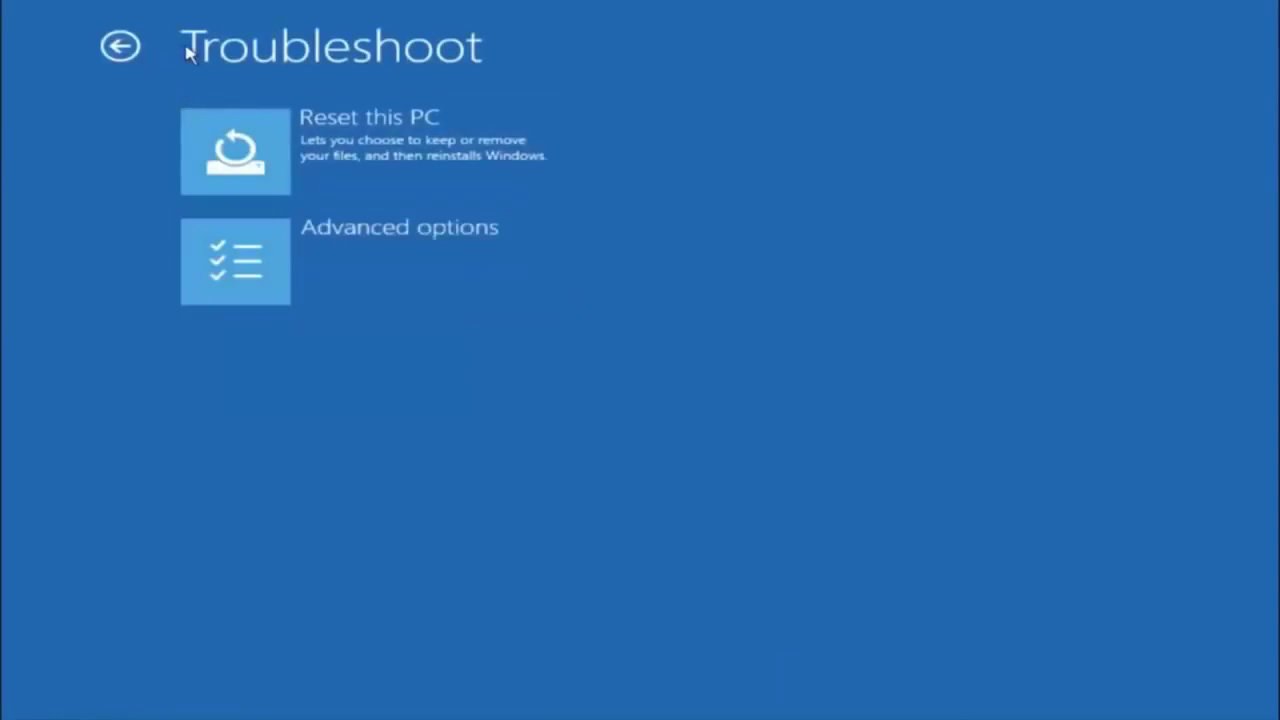
{"action": "left_click", "coordinate": [297, 260]}
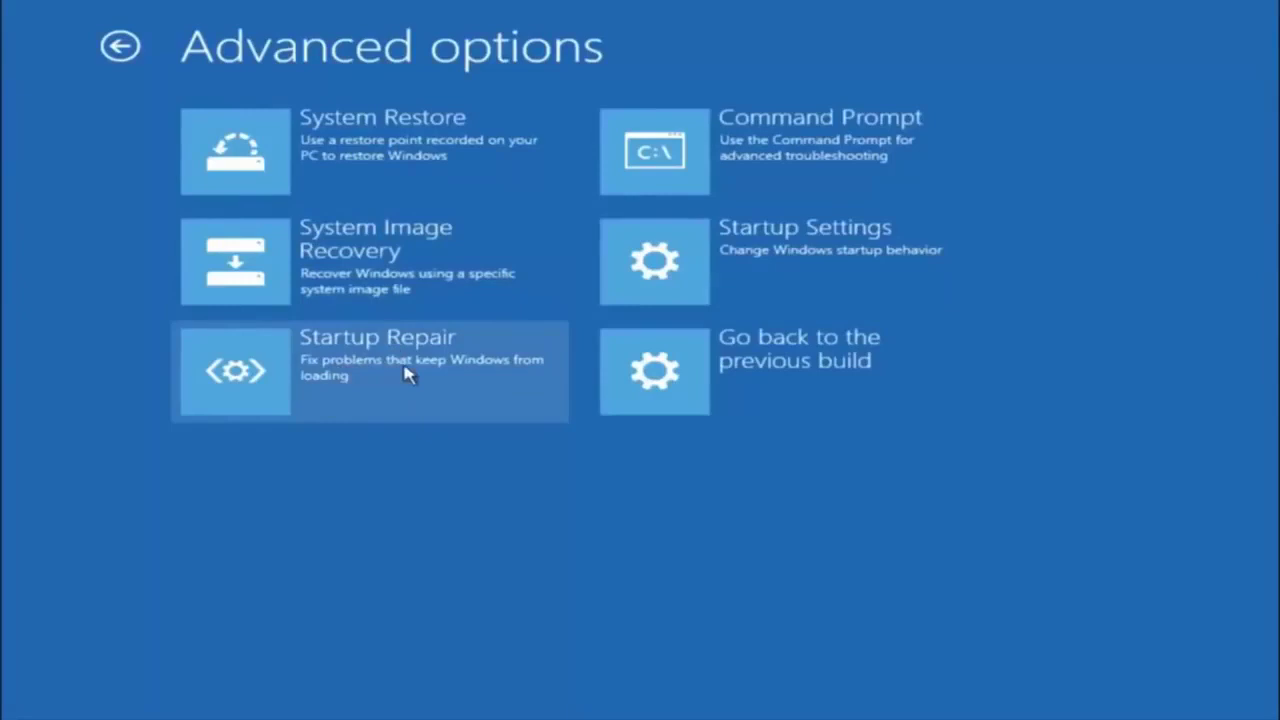
{"action": "left_click", "coordinate": [257, 371]}
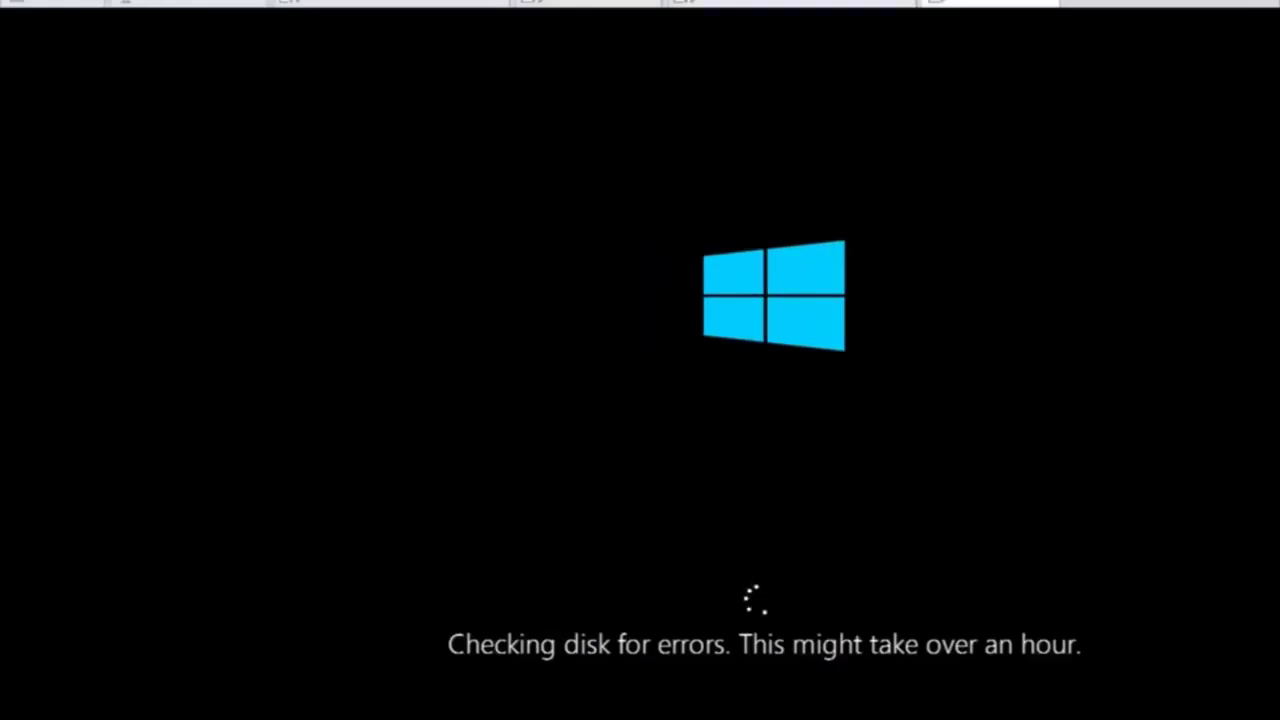
Open the recovery Command Prompt via Troubleshoot and Advanced options.
{"action": "left_click", "coordinate": [505, 582]}
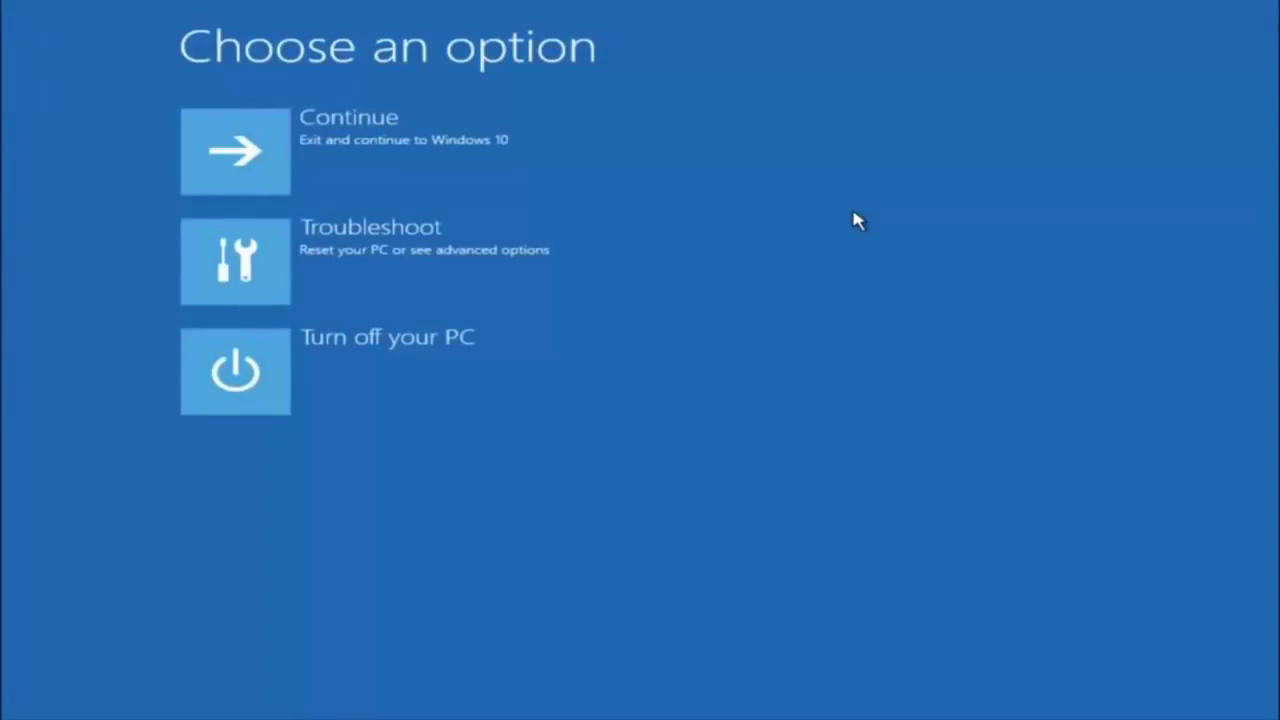
{"action": "left_click", "coordinate": [249, 271]}
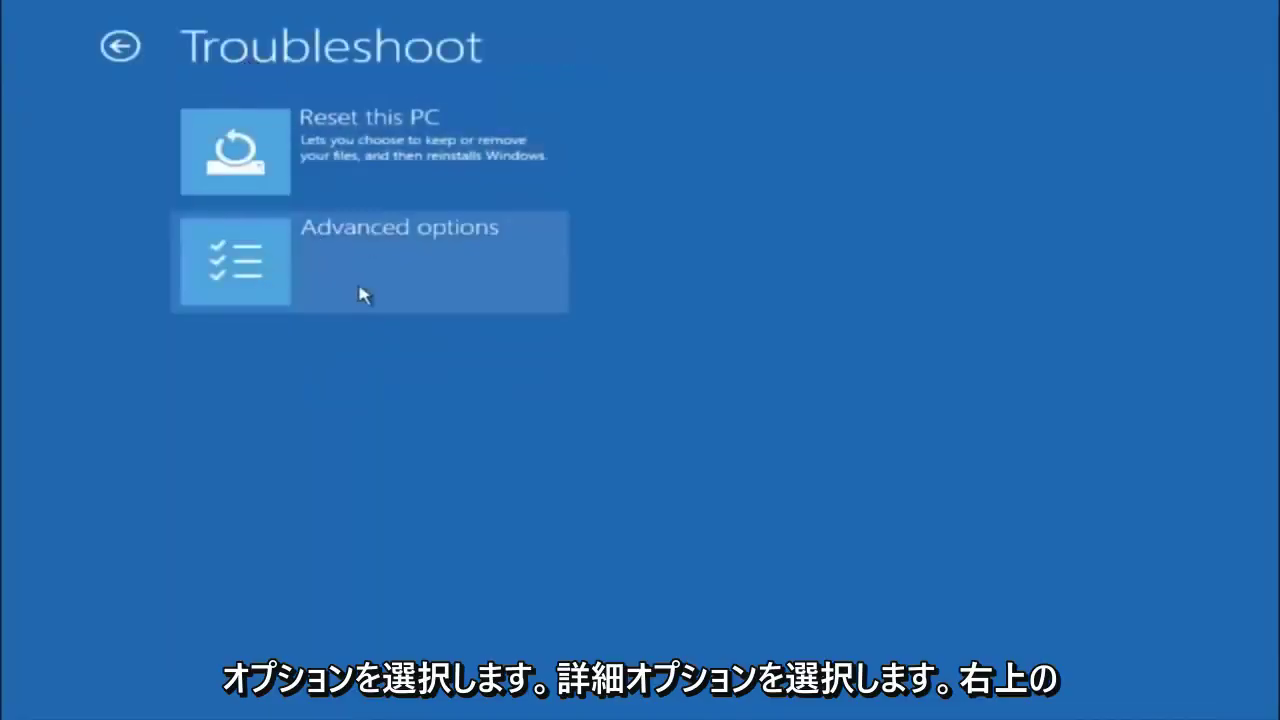
{"action": "left_click", "coordinate": [298, 251]}
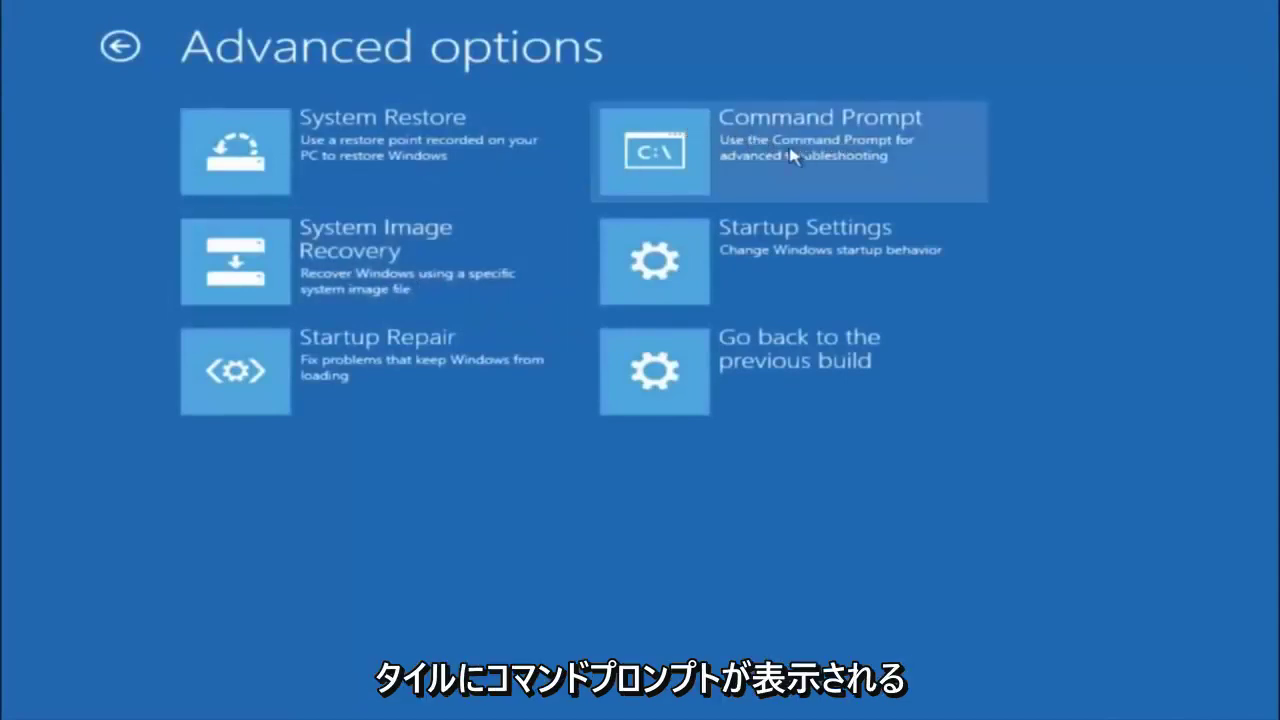
{"action": "left_click", "coordinate": [752, 164]}
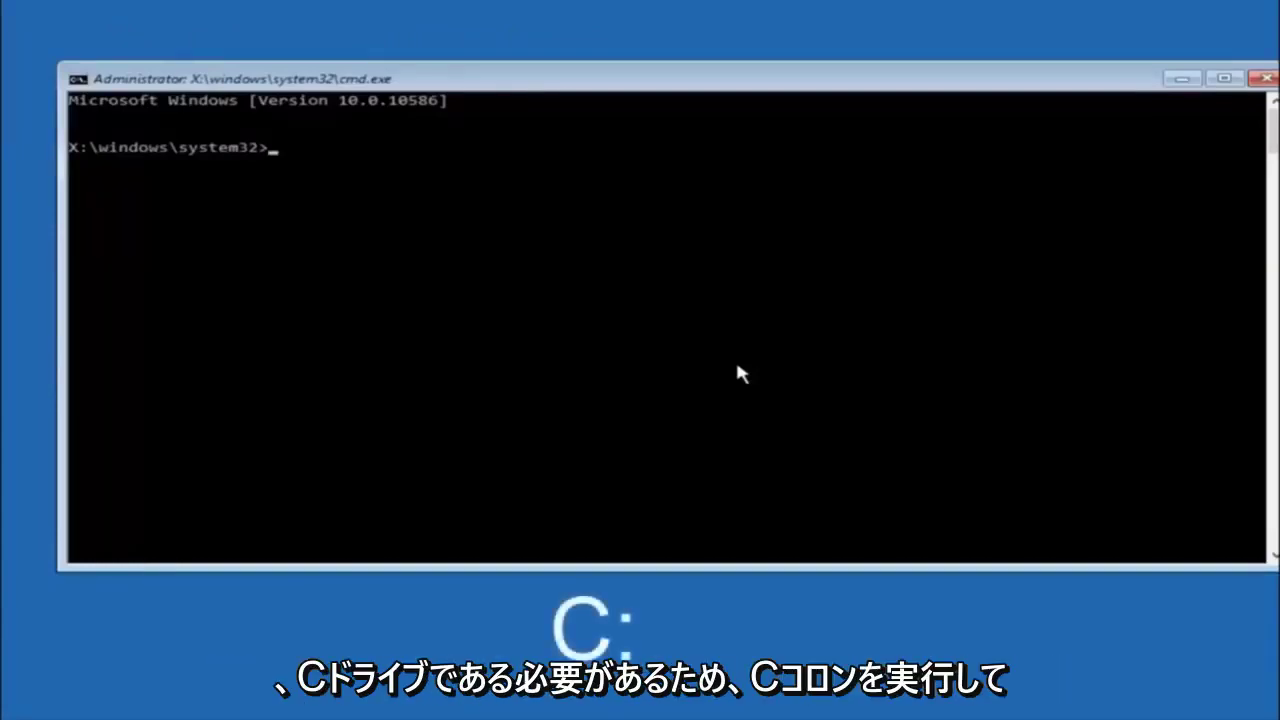
Switch the prompt to C: and list its folders with dir.
{"action": "type", "text": "c"}
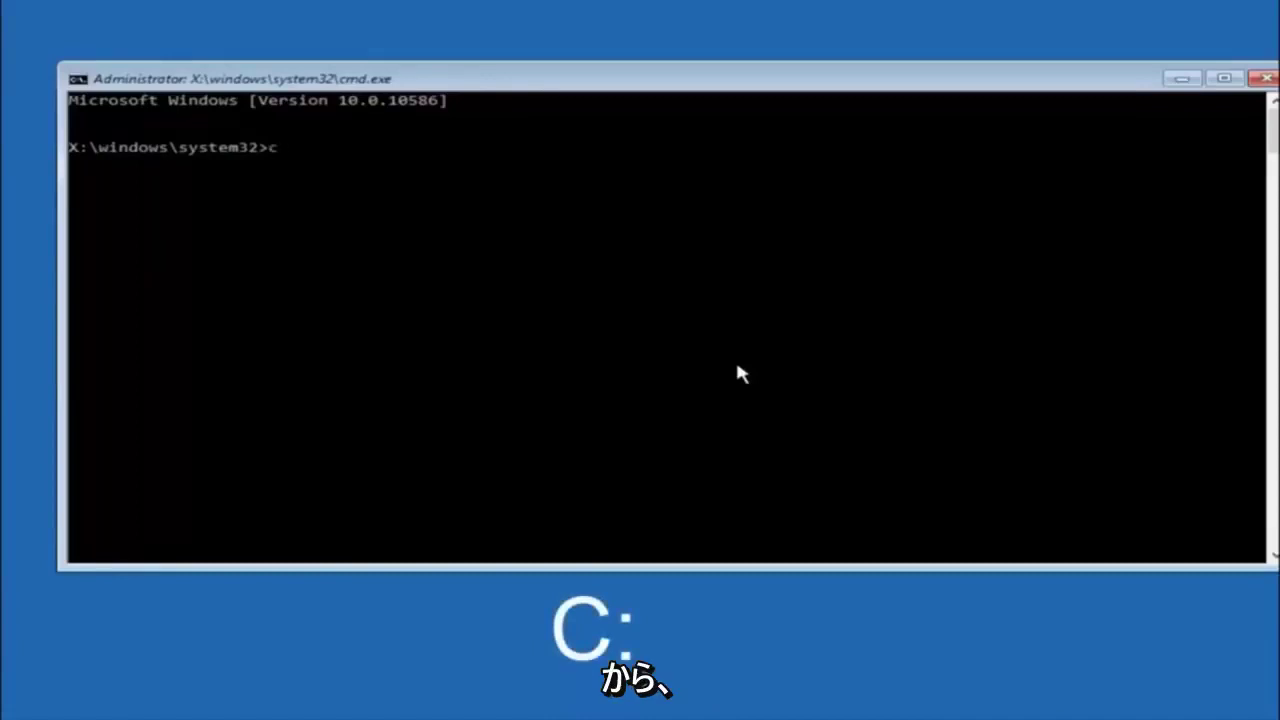
{"action": "type", "text": ":"}
{"action": "key", "text": "Return"}
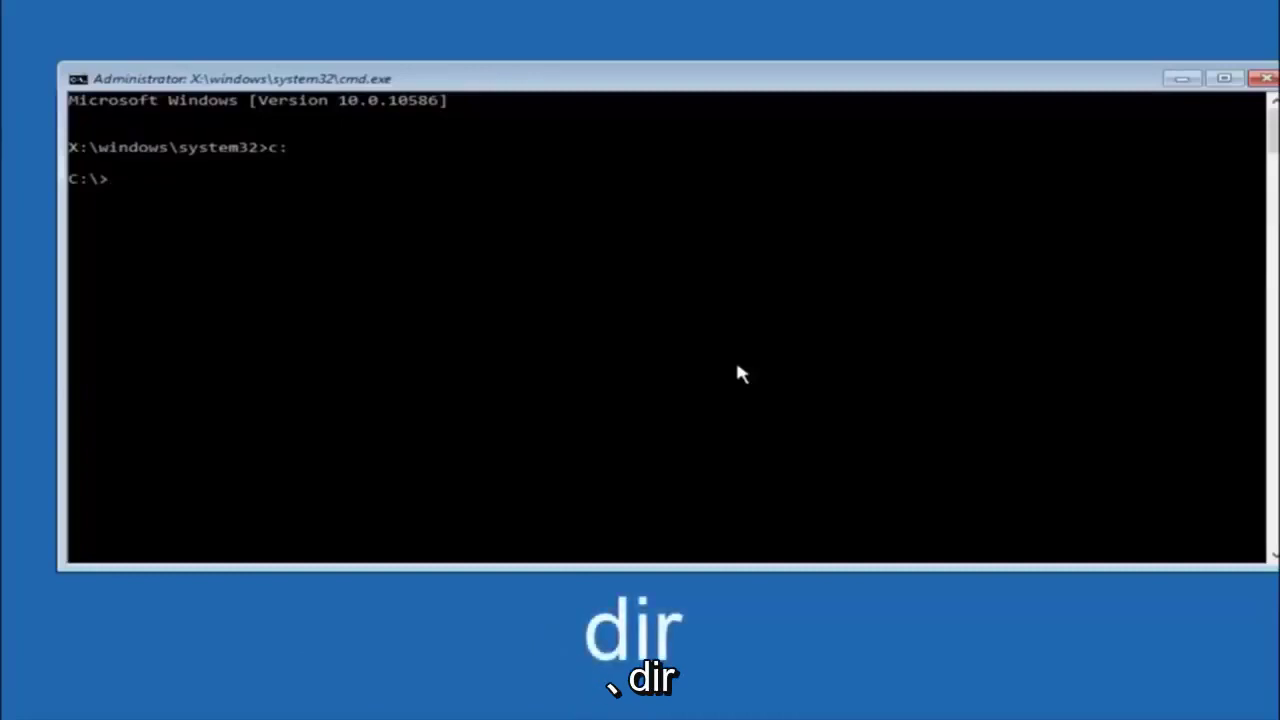
{"action": "type", "text": "dir"}
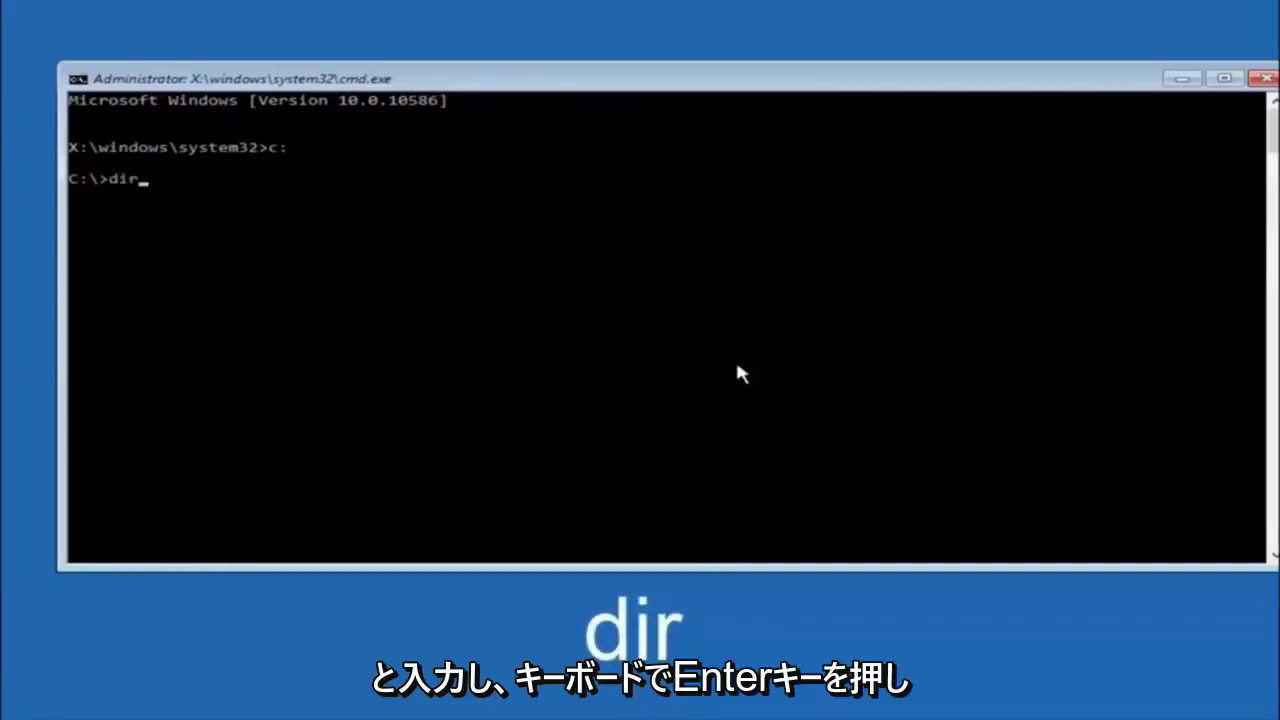
{"action": "key", "text": "Return"}
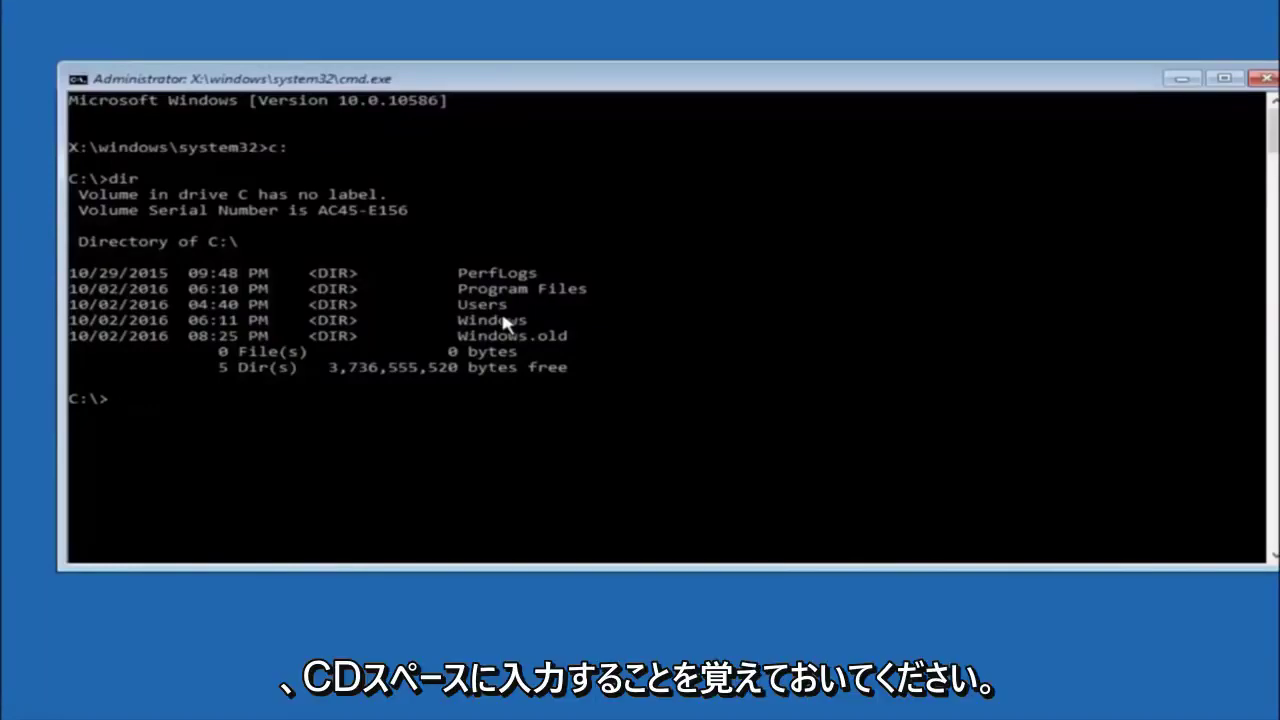
{"action": "type", "text": "cd \\windows\\system32\\config"}
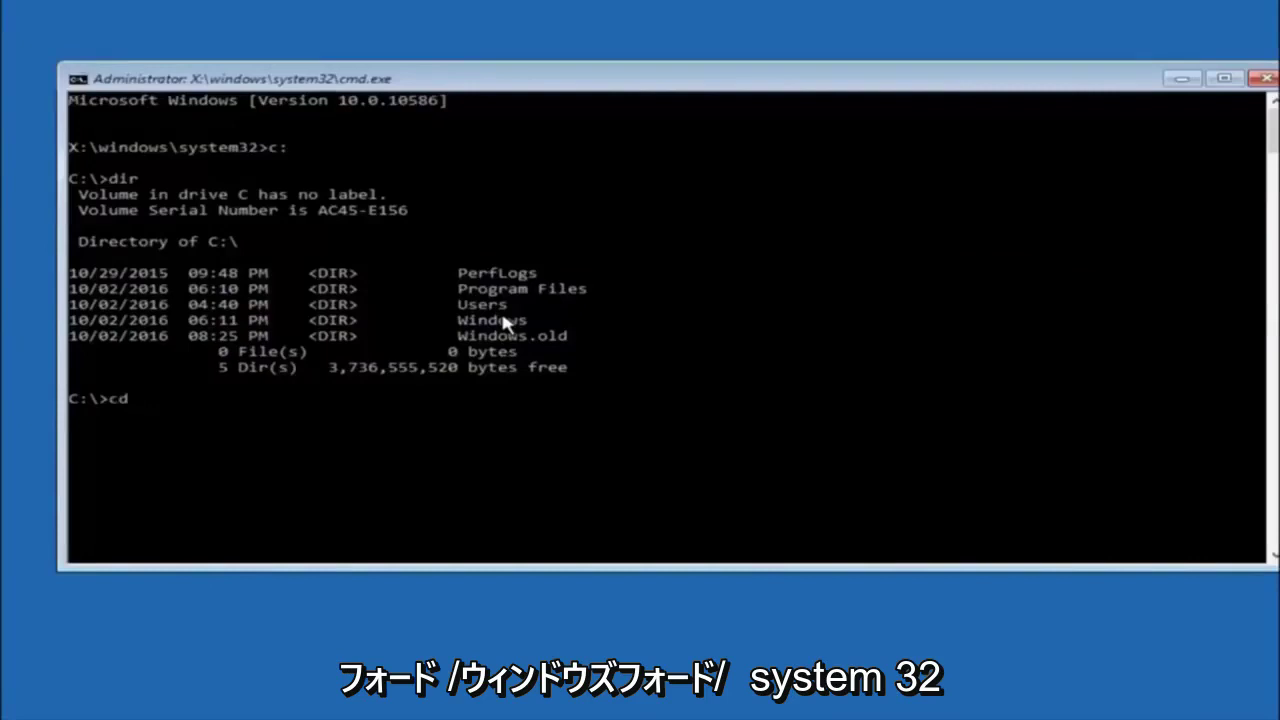
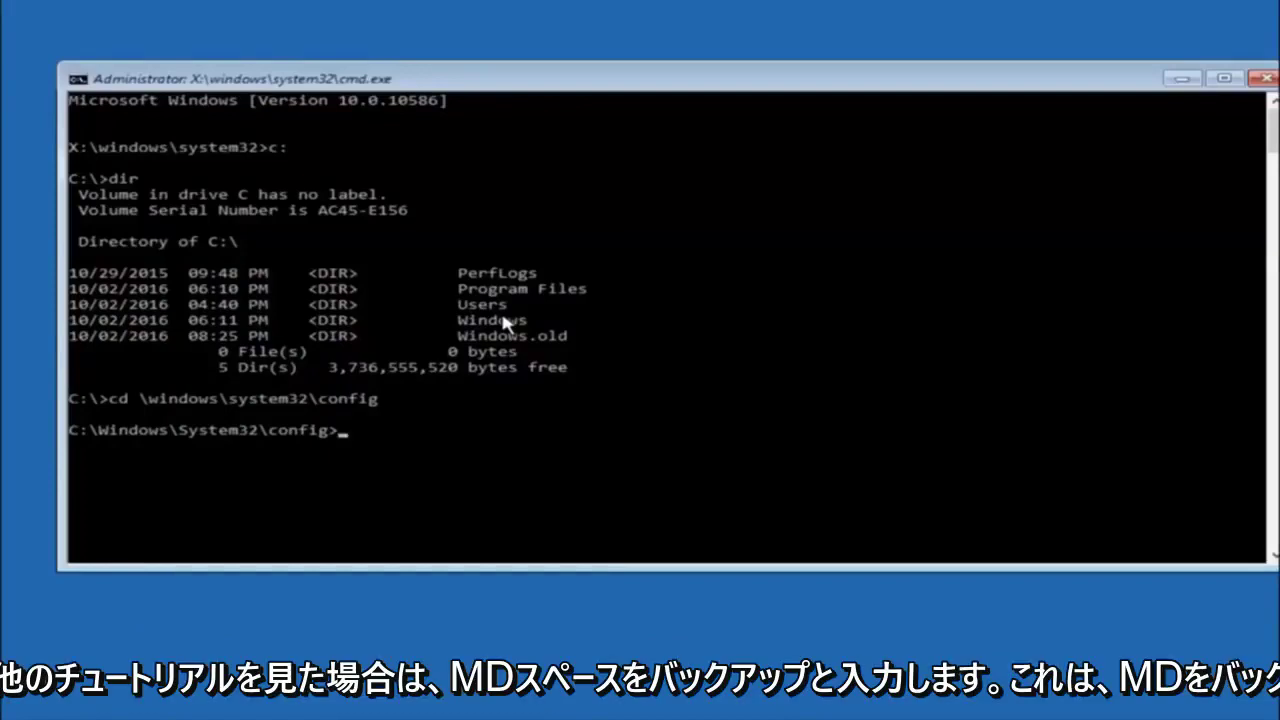
Enter the command 'md backup' at the C:\Windows\System32\config prompt without running it.
{"action": "type", "text": "md"}
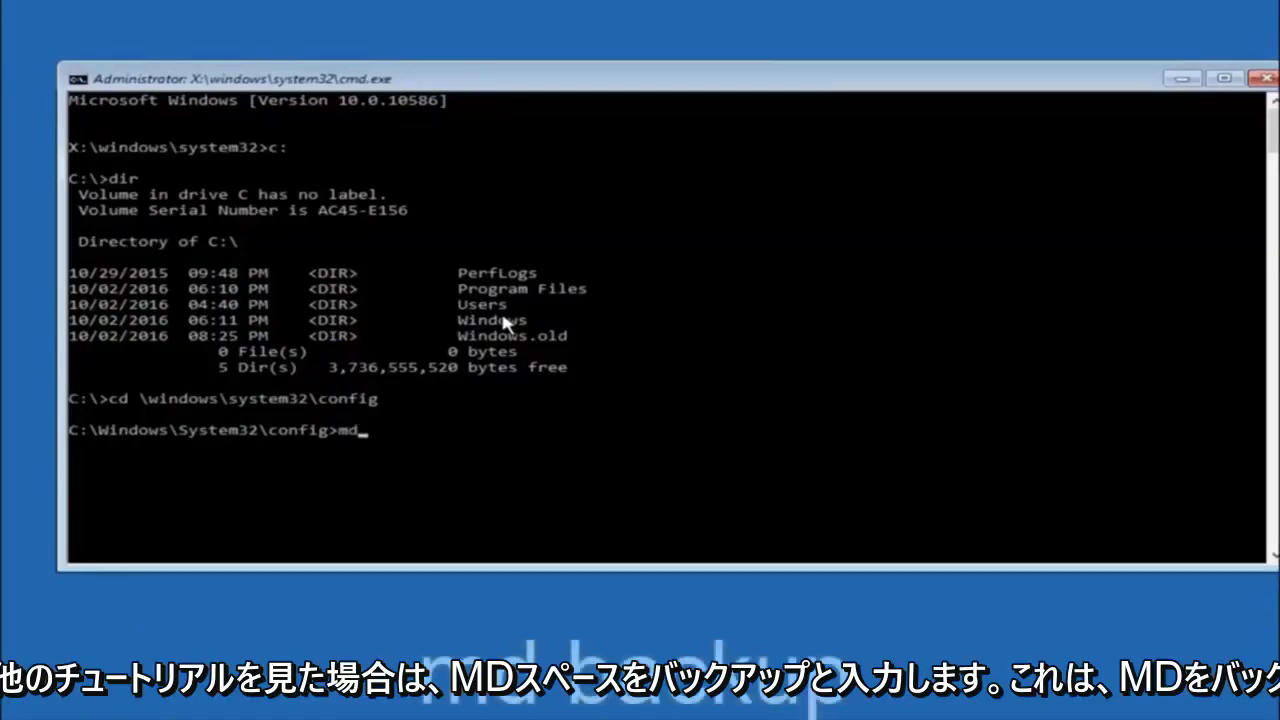
{"action": "type", "text": " backup"}
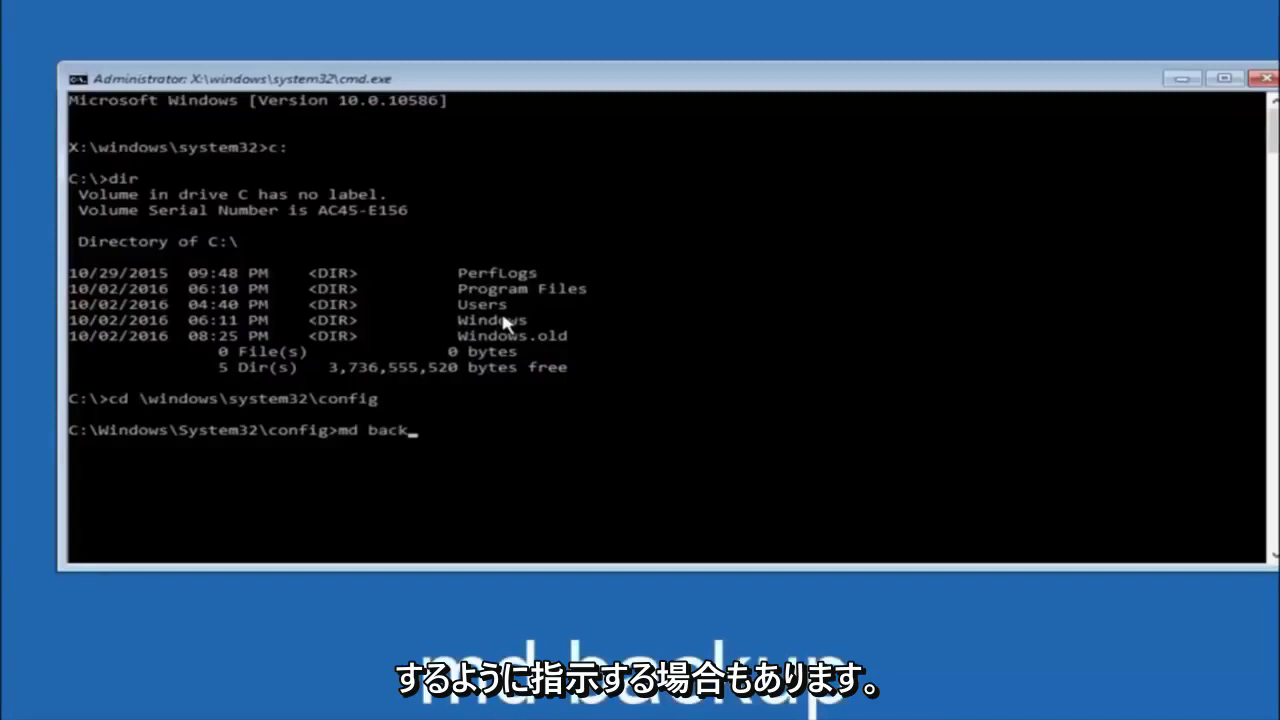
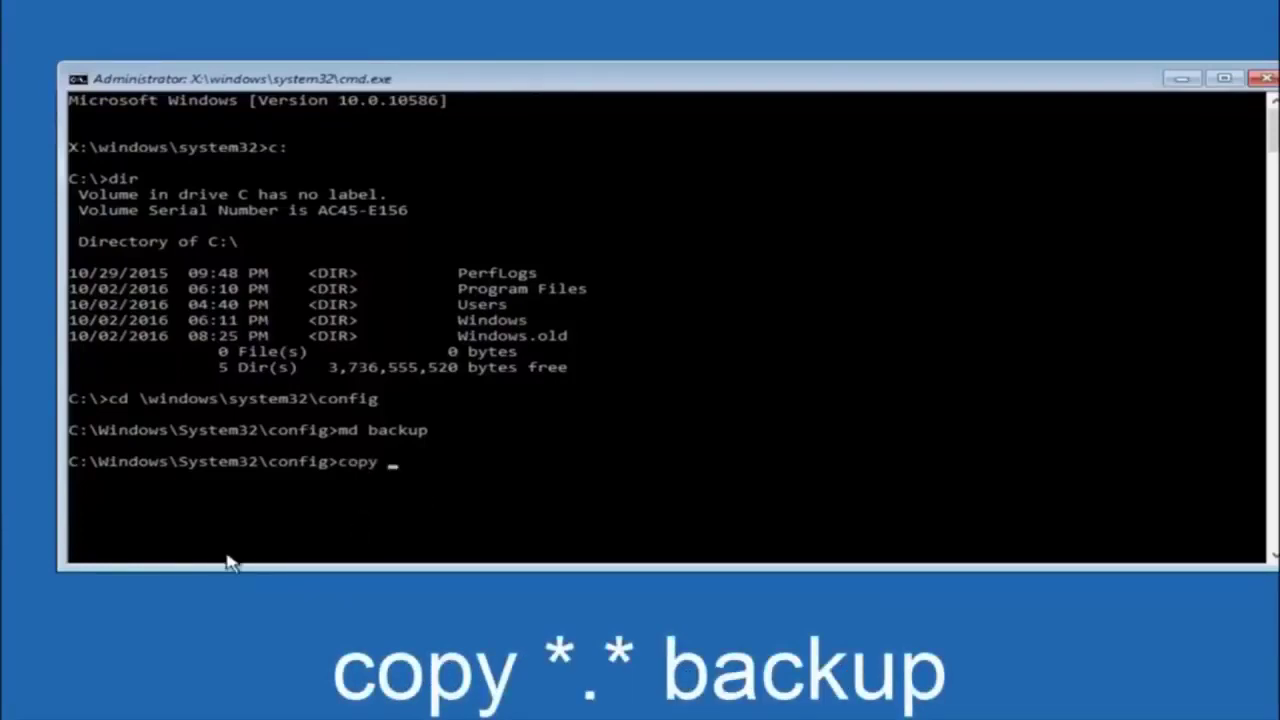
Finish the 'copy *.* backup' command to copy every file in C:\Windows\System32\config into backup.
{"action": "type", "text": "*"}
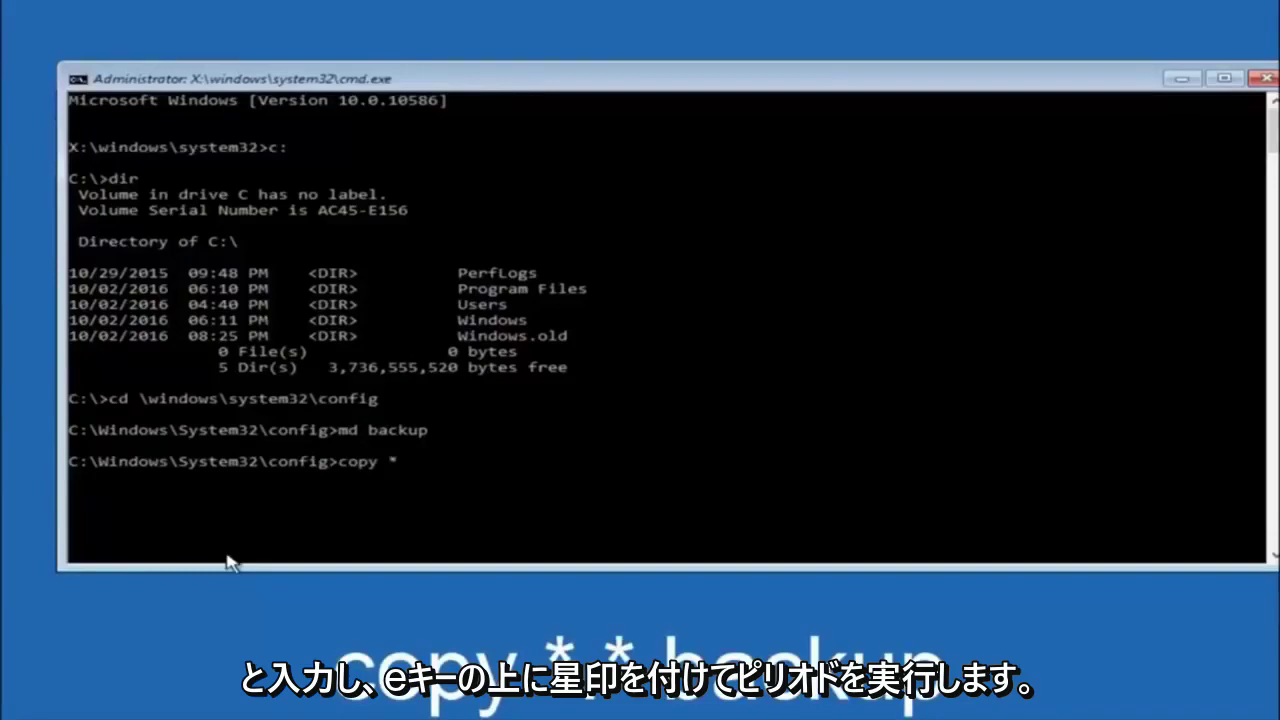
{"action": "type", "text": "."}
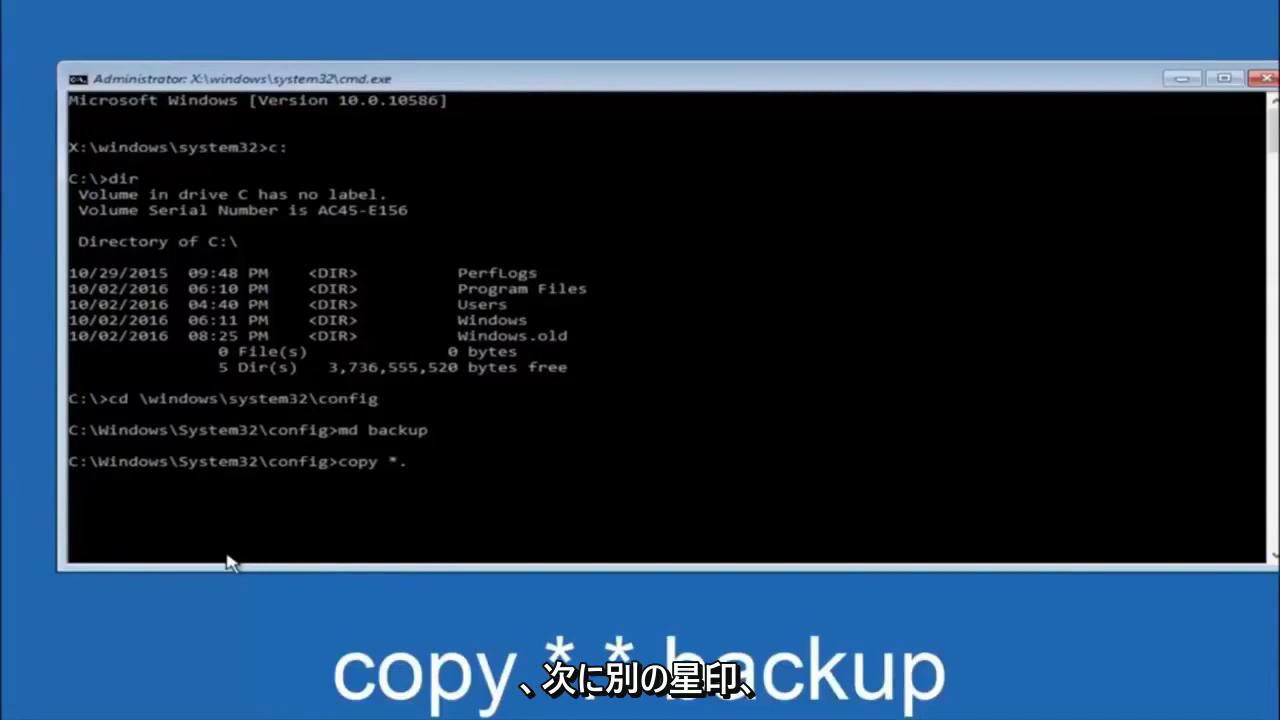
{"action": "type", "text": "*"}
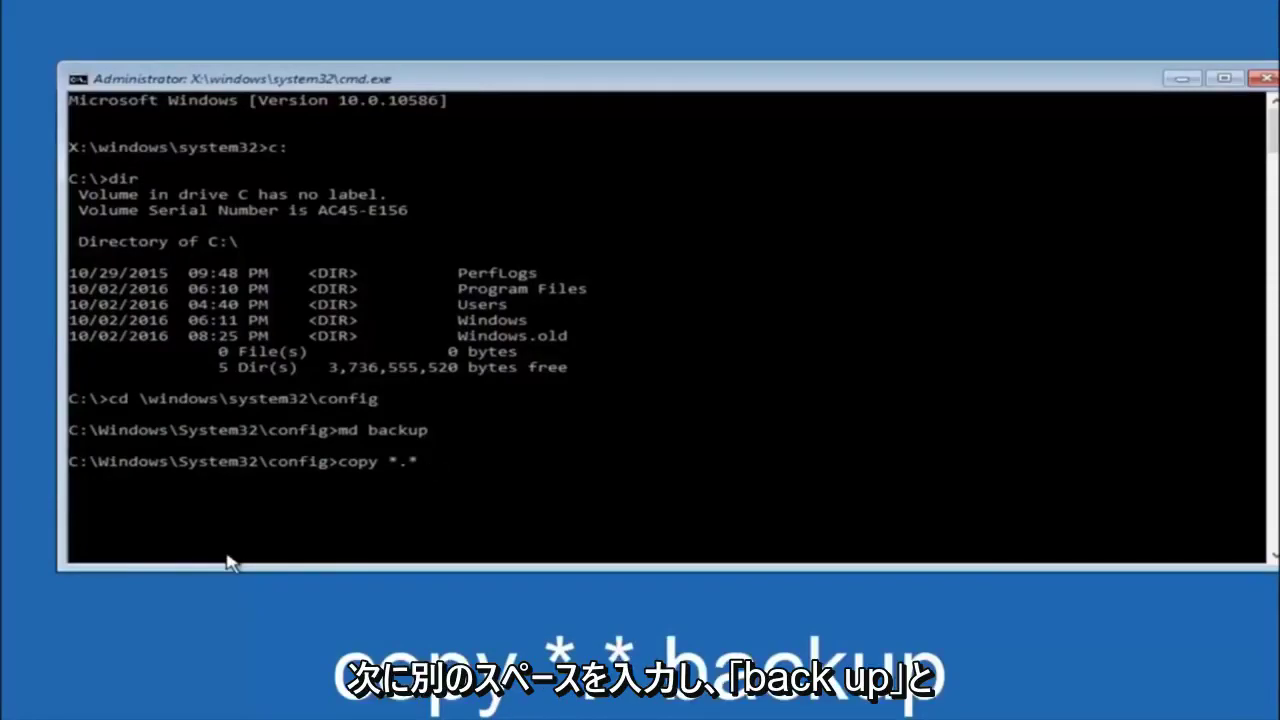
{"action": "type", "text": " backup1"}
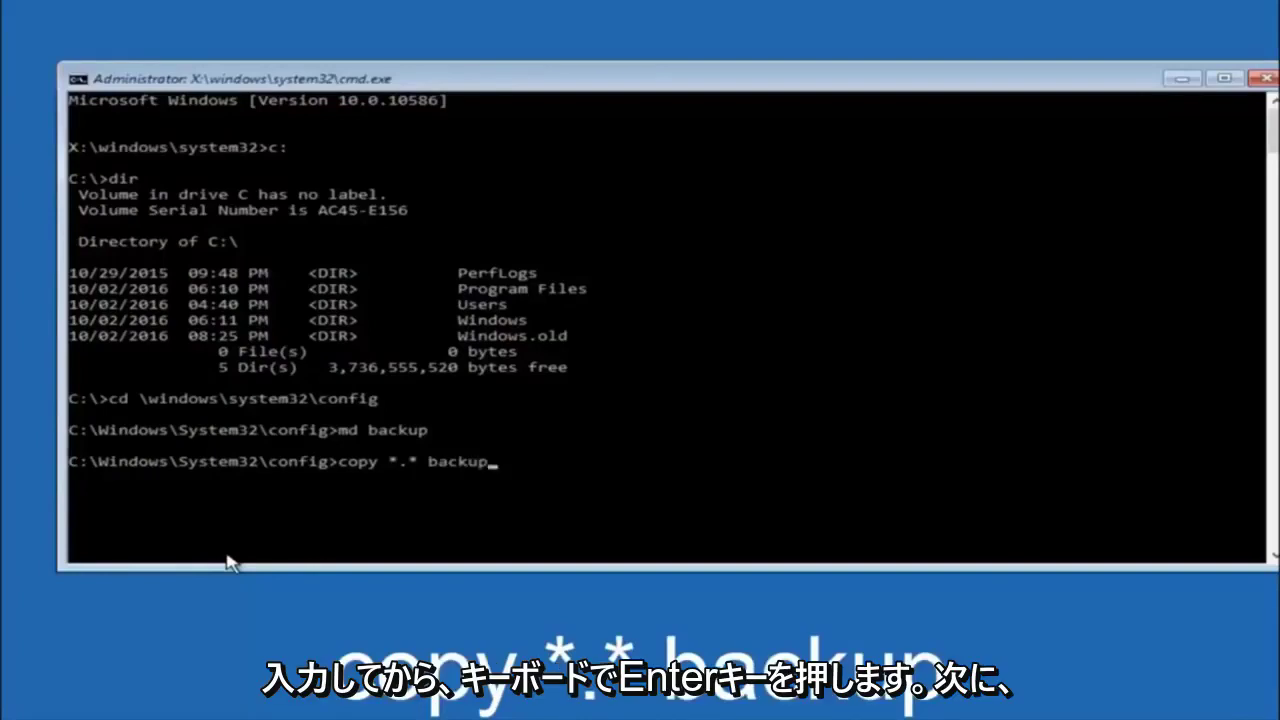
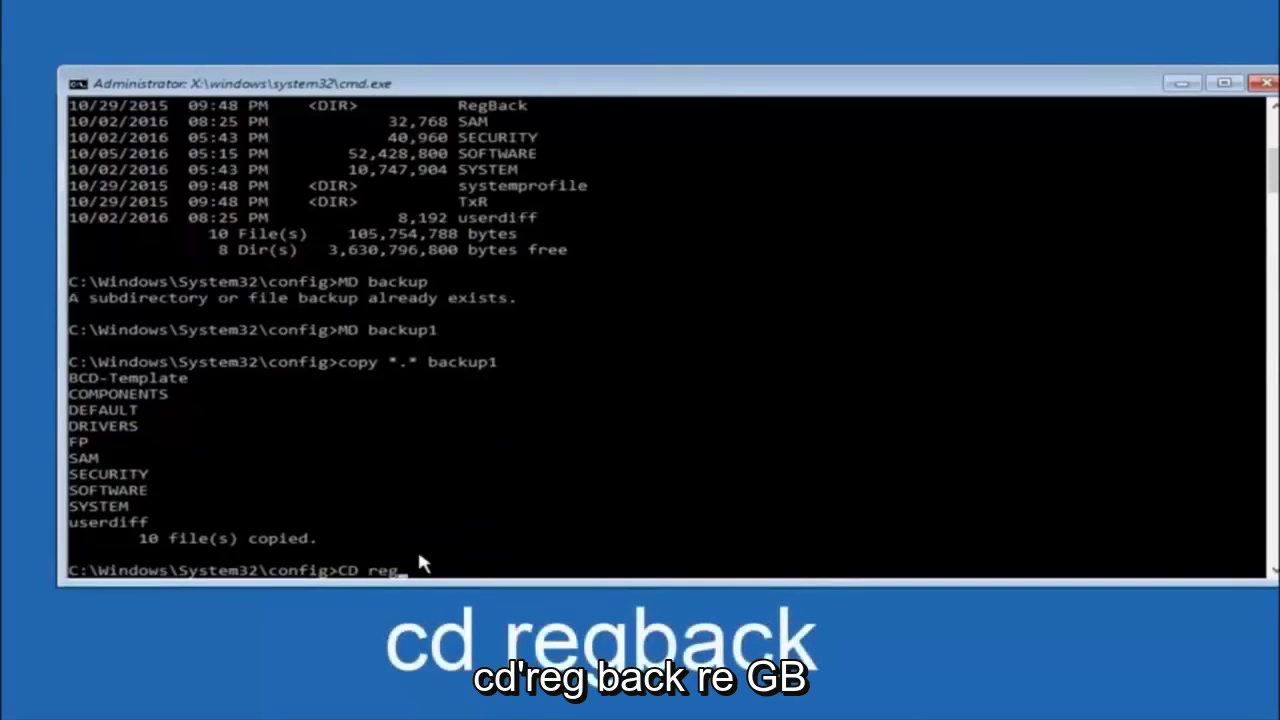
Change into the RegBack folder under C:\Windows\System32\config with CD regback.
{"action": "type", "text": "back"}
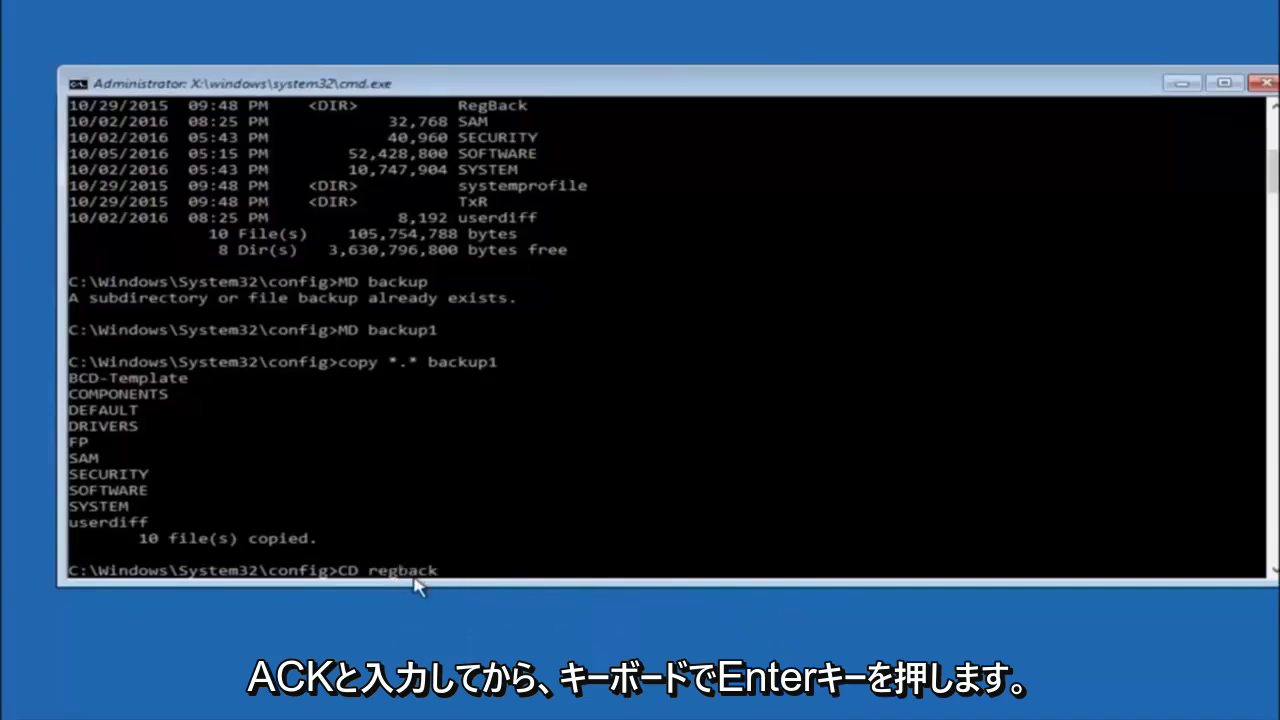
{"action": "key", "text": "Return"}
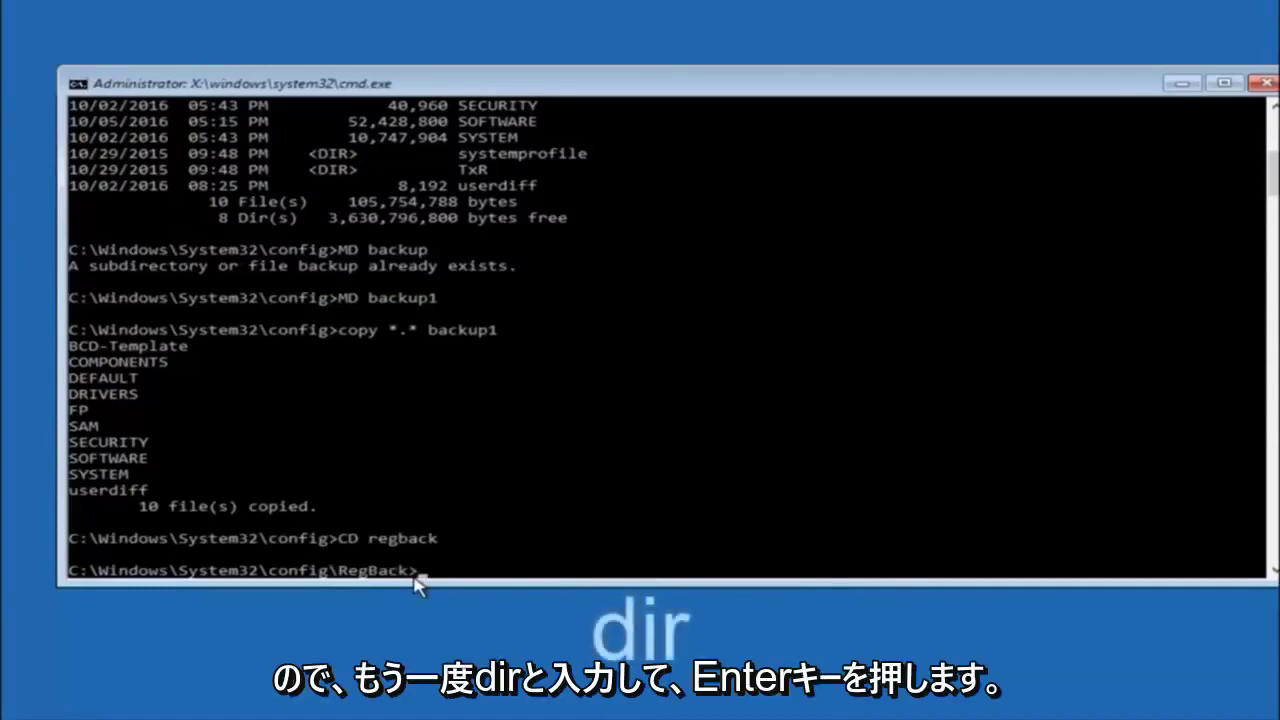
List RegBack's files with dir, showing DEFAULT, SAM, SECURITY, SOFTWARE and SYSTEM at 0 bytes.
{"action": "type", "text": "dir"}
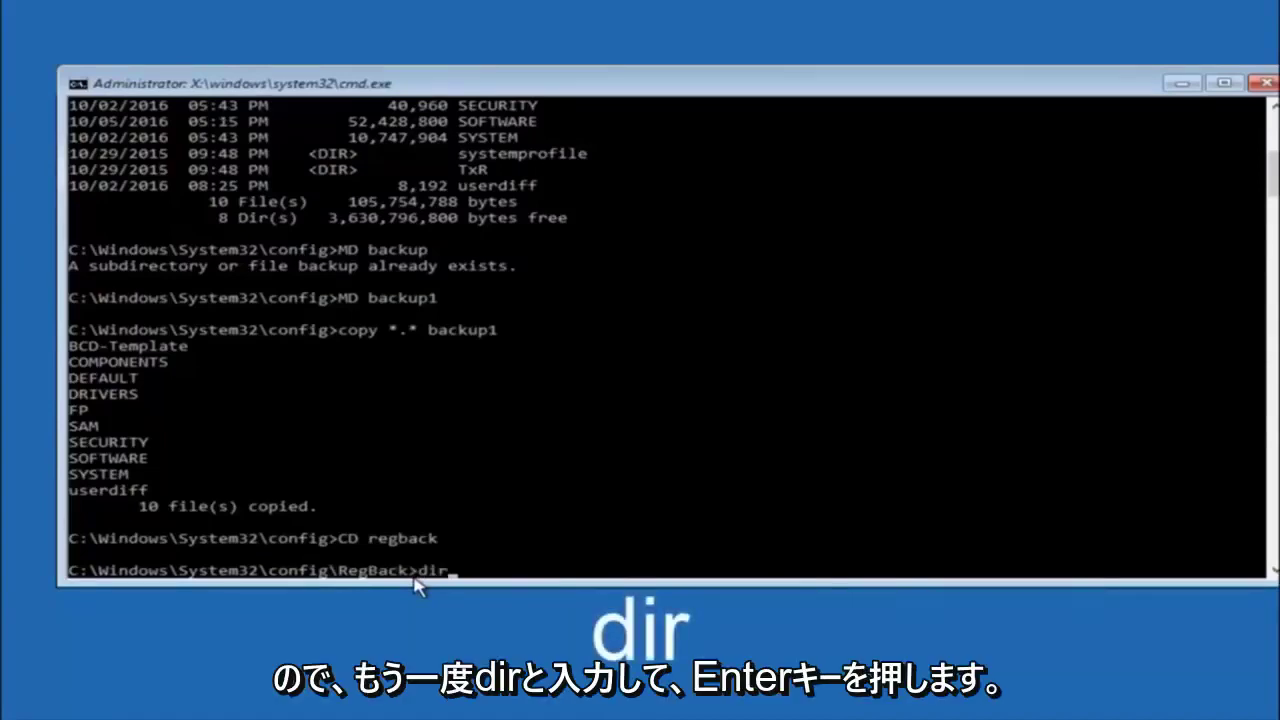
{"action": "key", "text": "Return"}
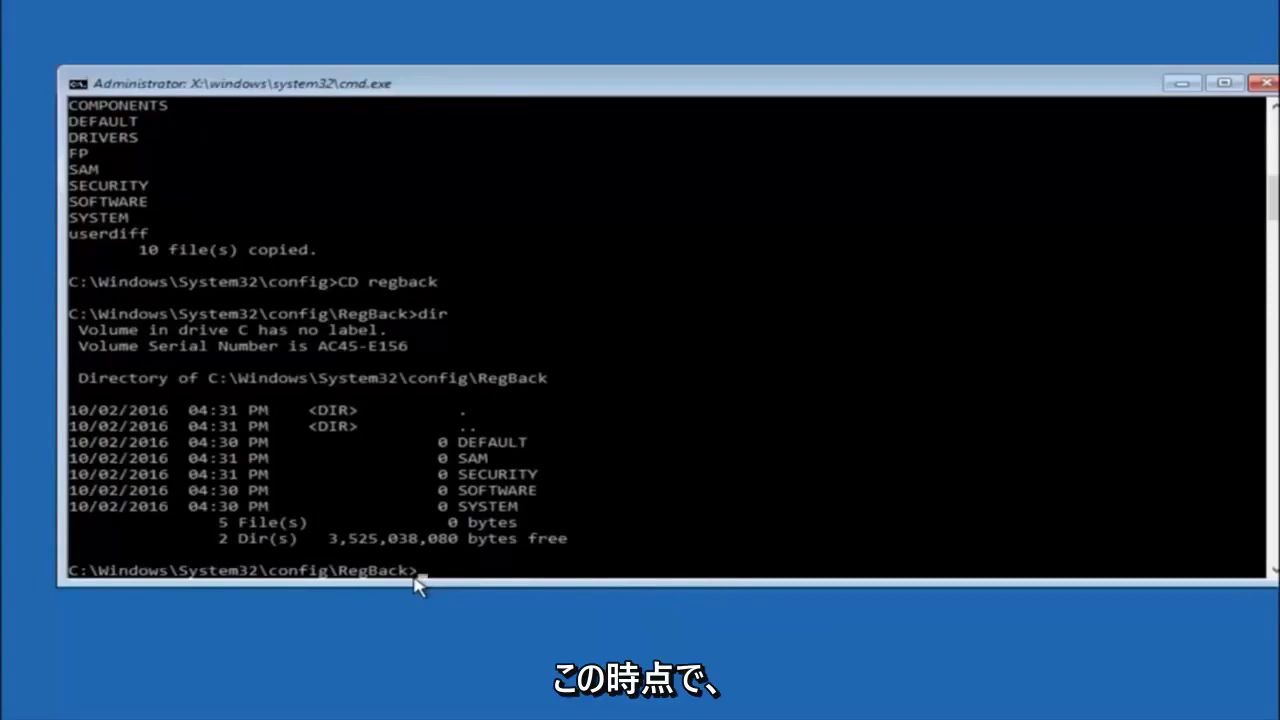
Begin a copy command at the RegBack prompt without running it yet.
{"action": "type", "text": "copy"}
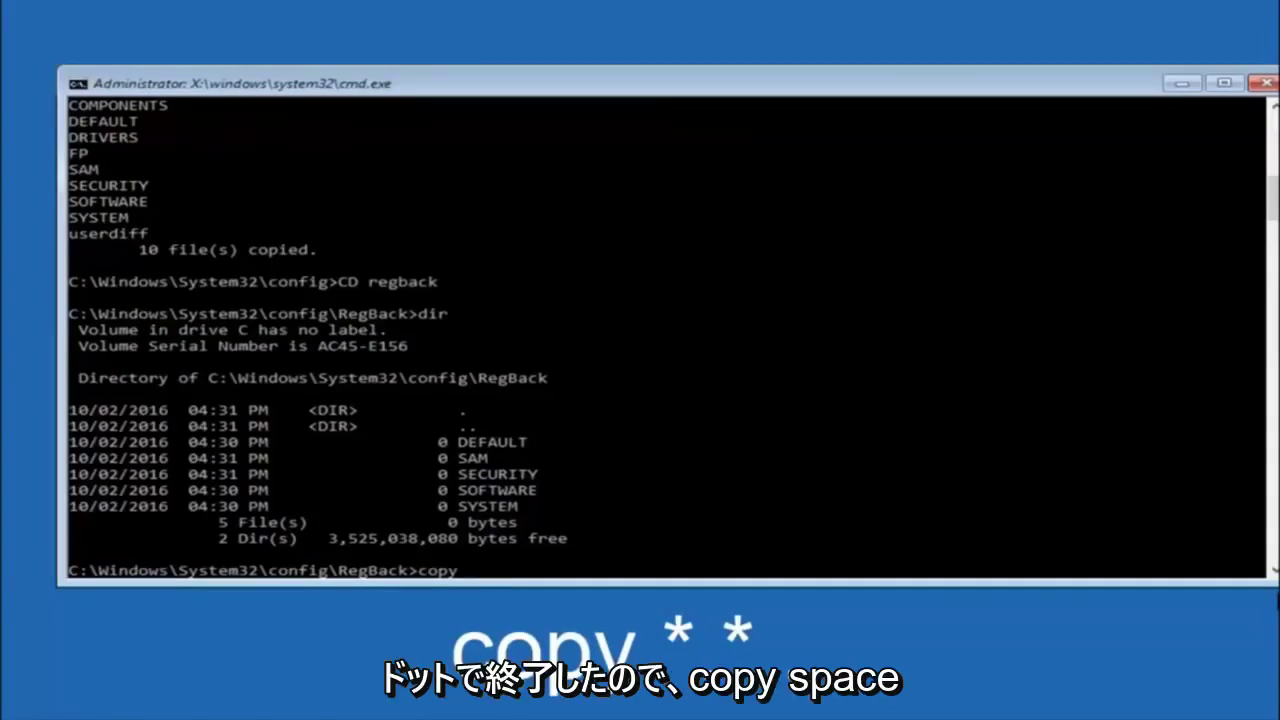
{"action": "left_click", "coordinate": [474, 572]}
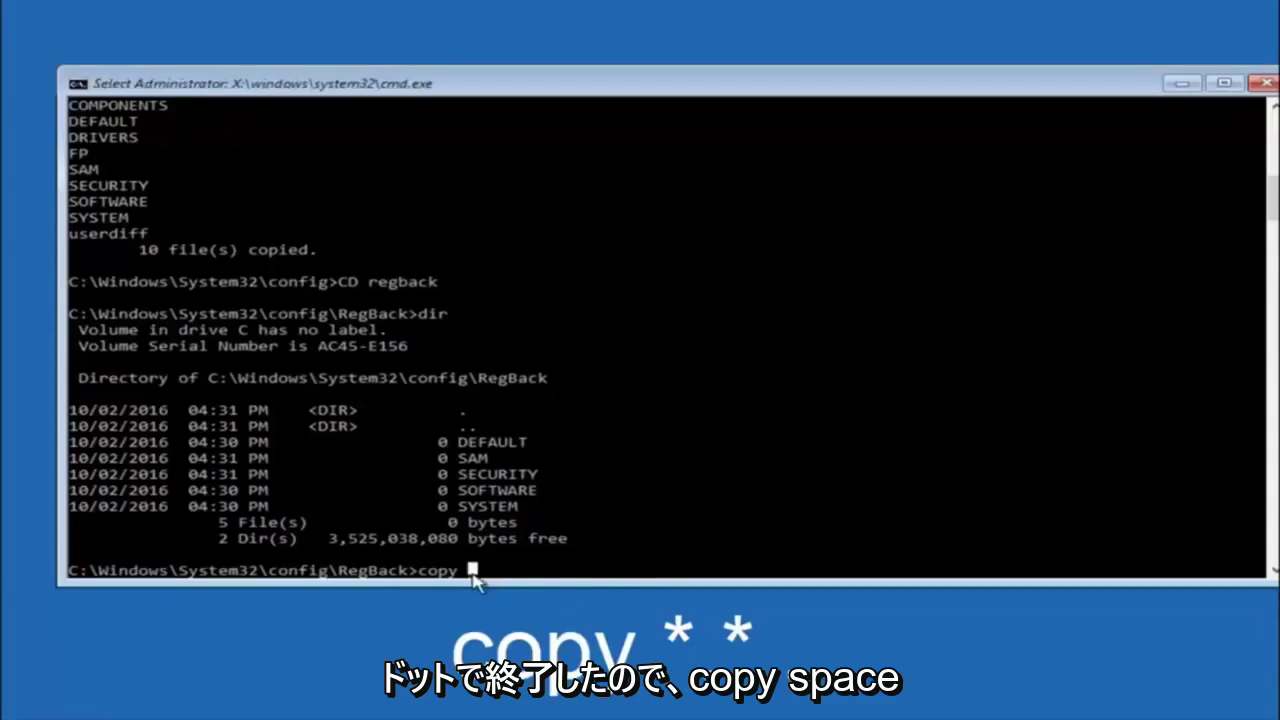
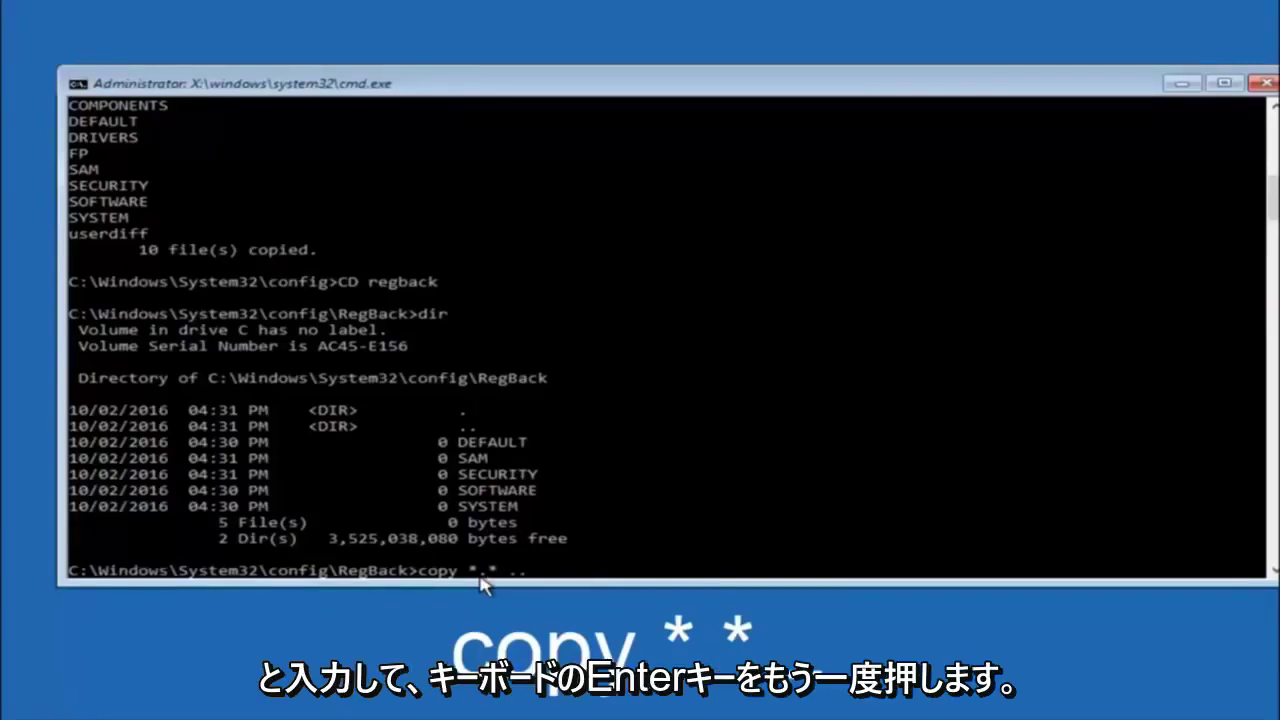
Run copy *.* .. to overwrite all five config registry hives with the RegBack copies, then close Command Prompt.
{"action": "key", "text": "Return"}
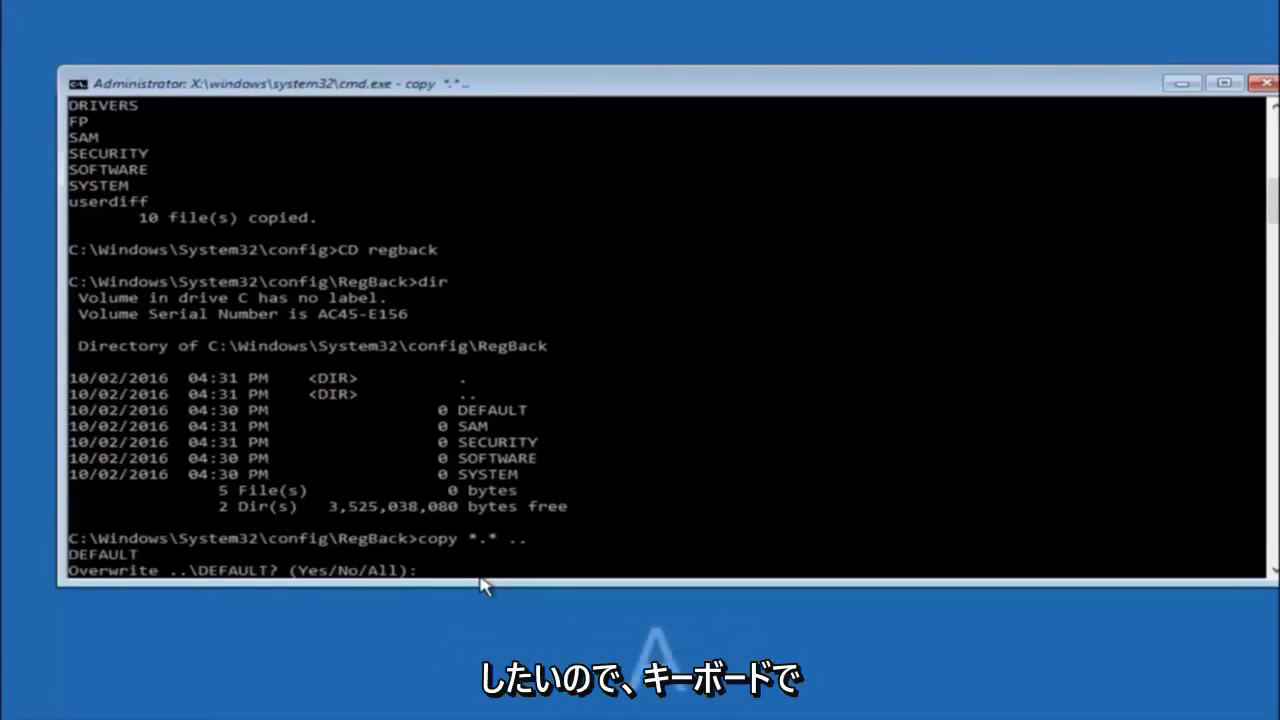
{"action": "type", "text": "A"}
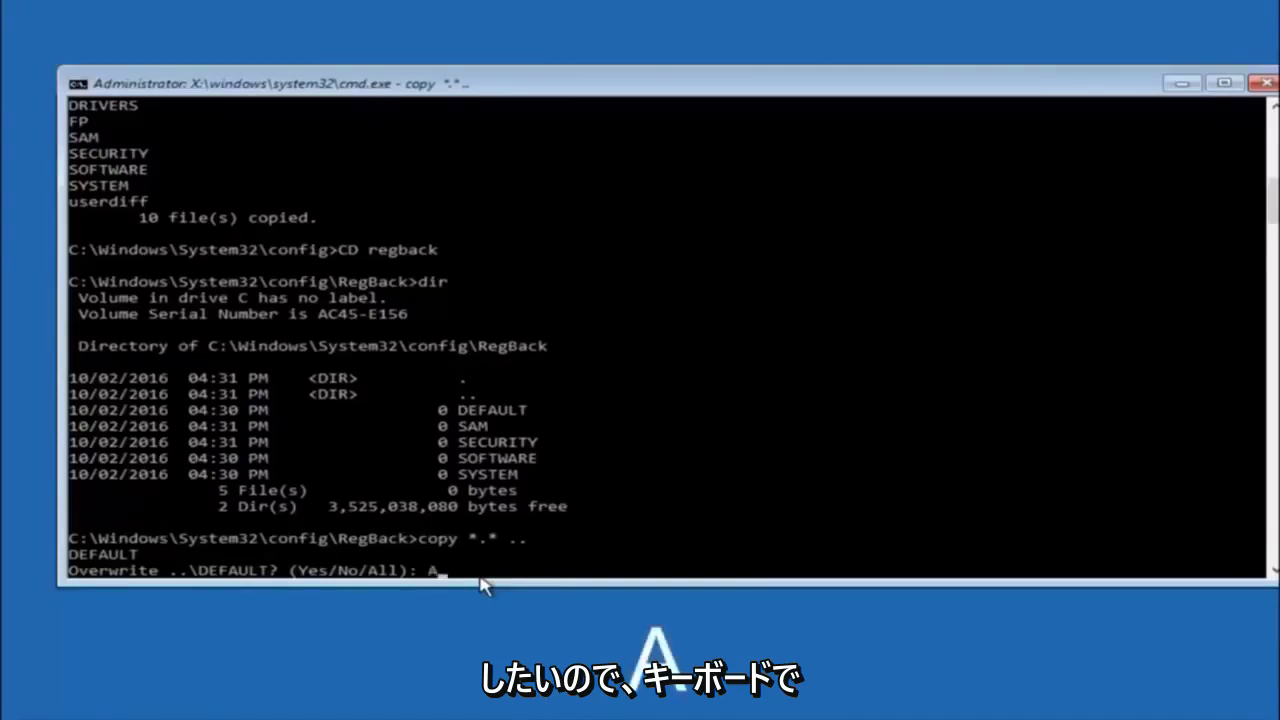
{"action": "key", "text": "Return"}
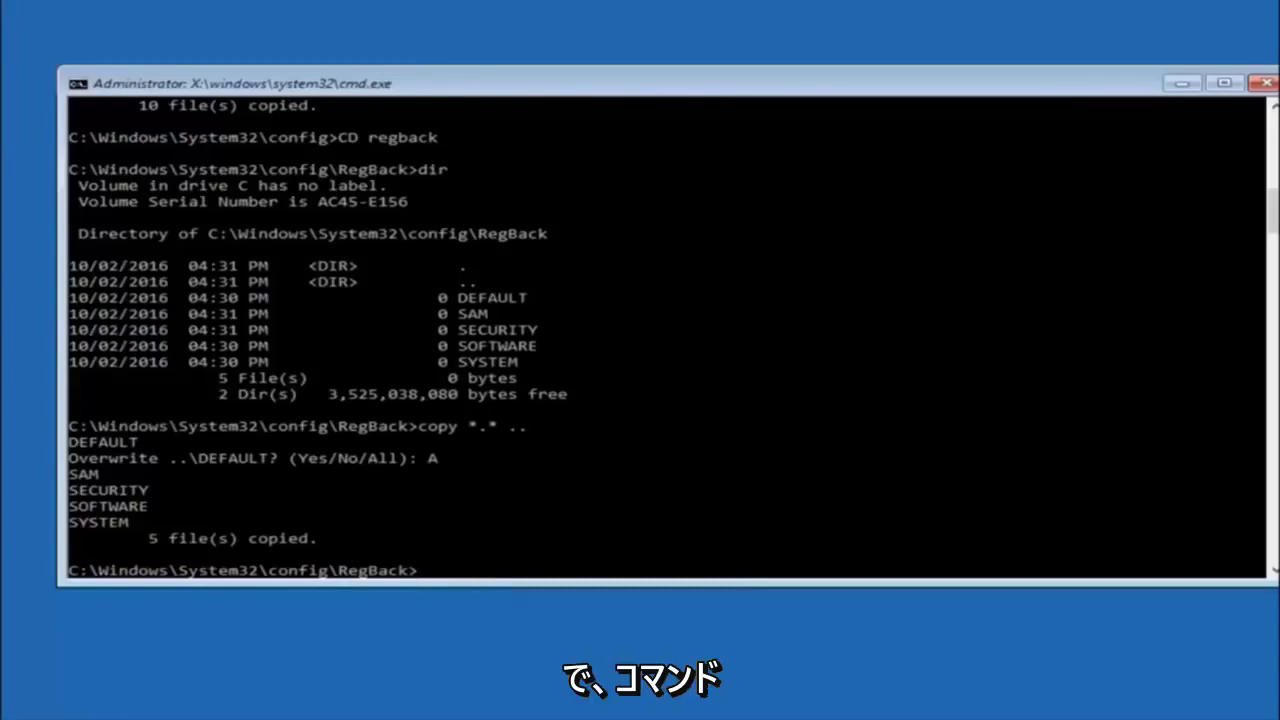
{"action": "left_click", "coordinate": [1266, 82]}
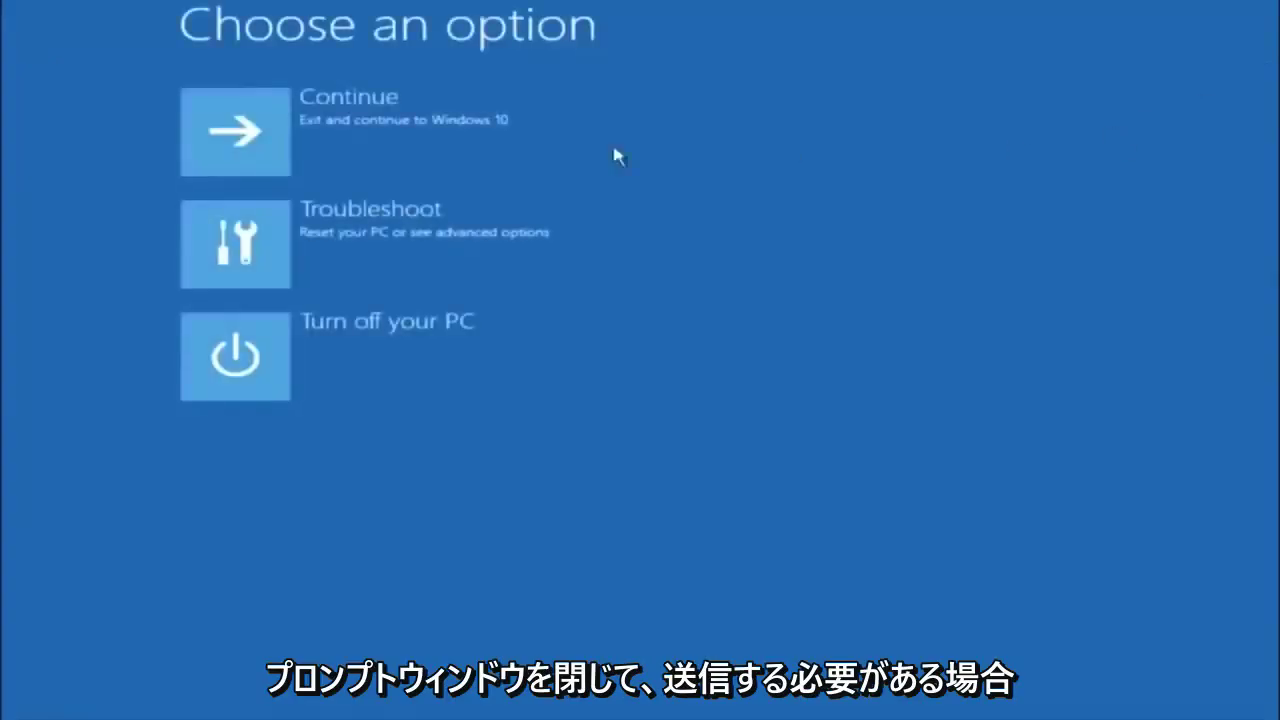